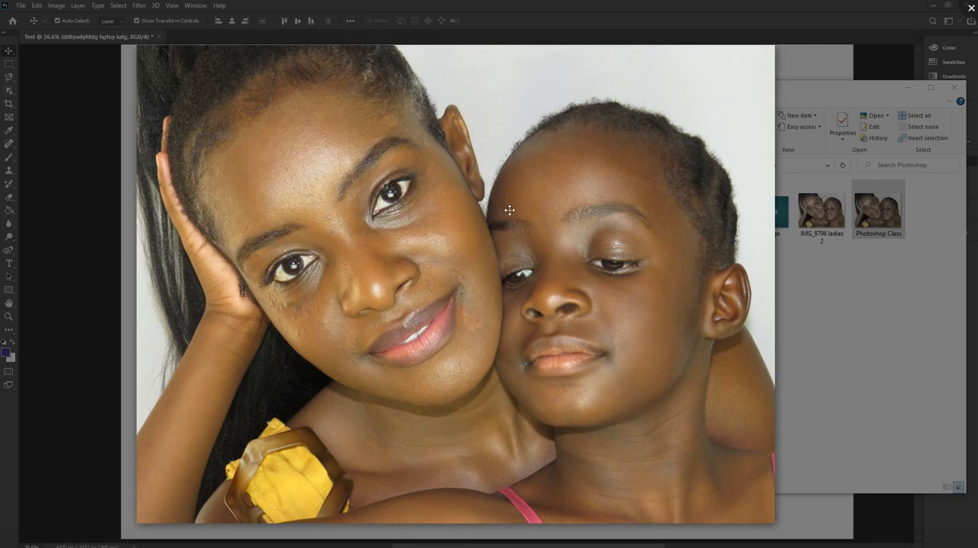
Compare the original portrait with its retouched version in the photo viewer and minimize the viewer.
key("Left")
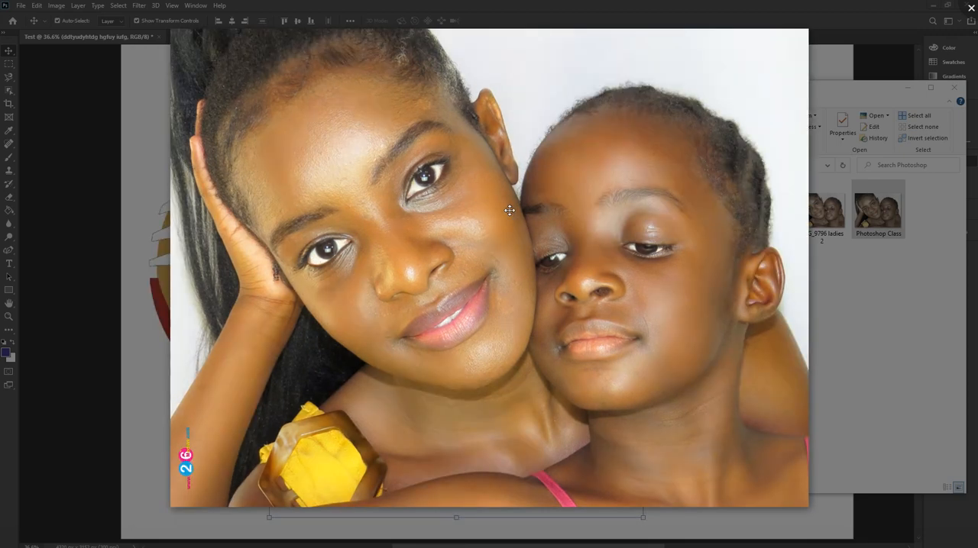
key("Right")
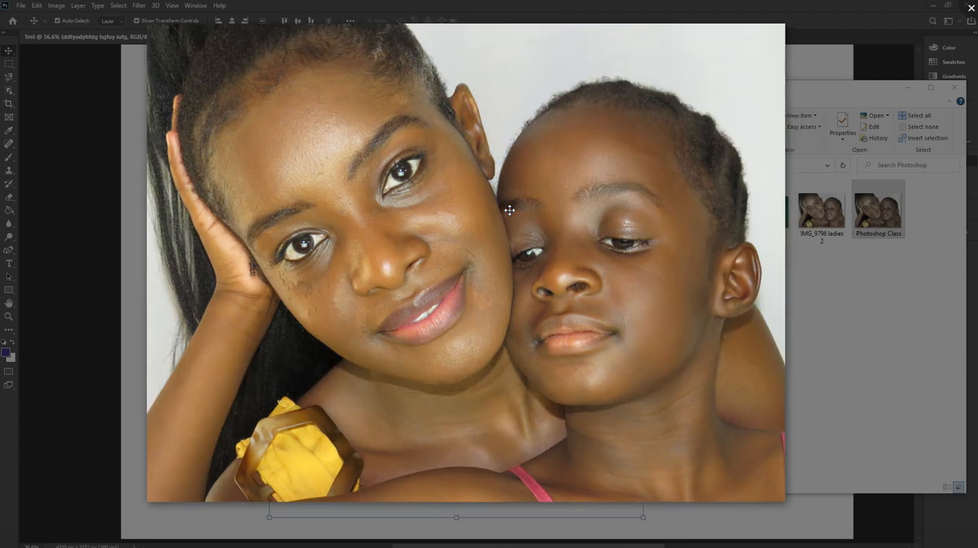
key("Left")
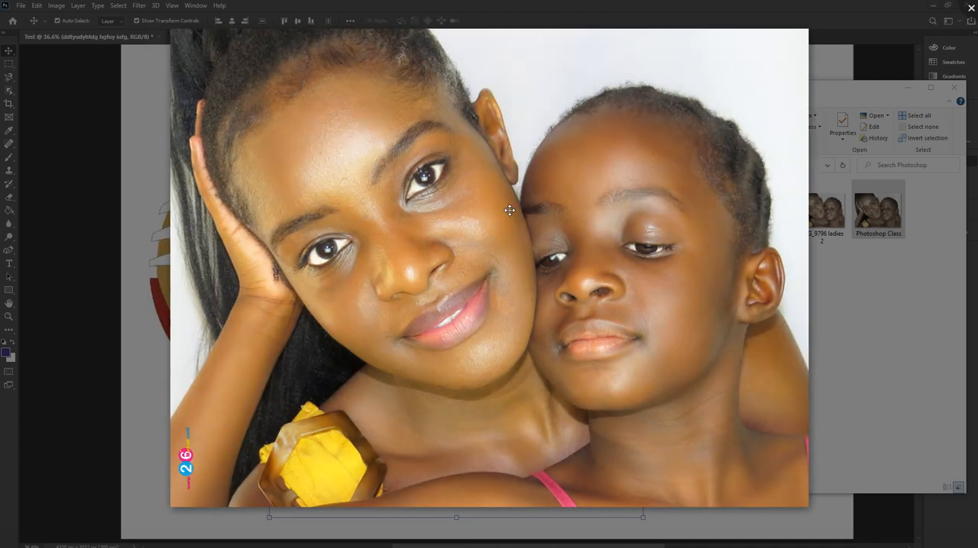
key("Right")
key("Left")
left_click(737, 23)
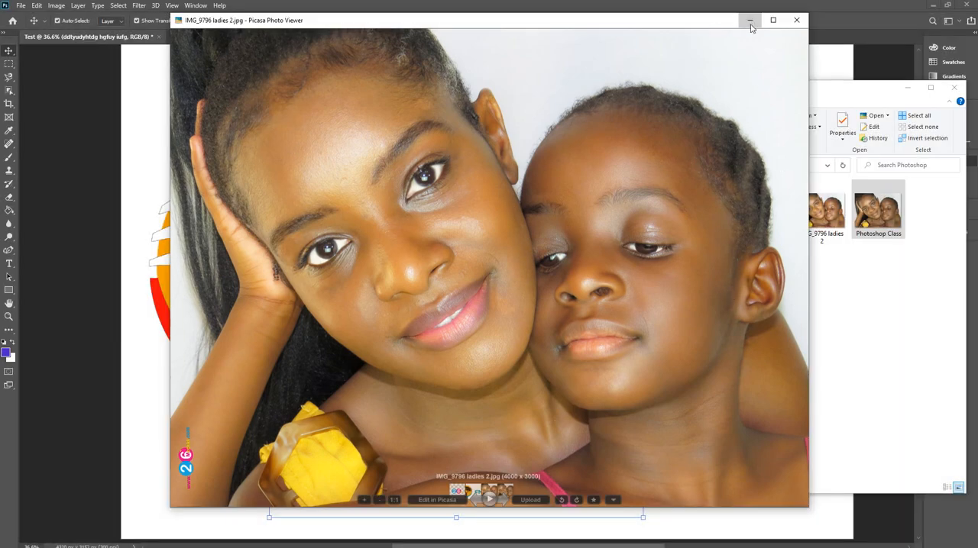
left_click(749, 20)
Open the Photoshop Class image from the folder as a new Photoshop document and unlock its Background layer.
right_click(875, 213)
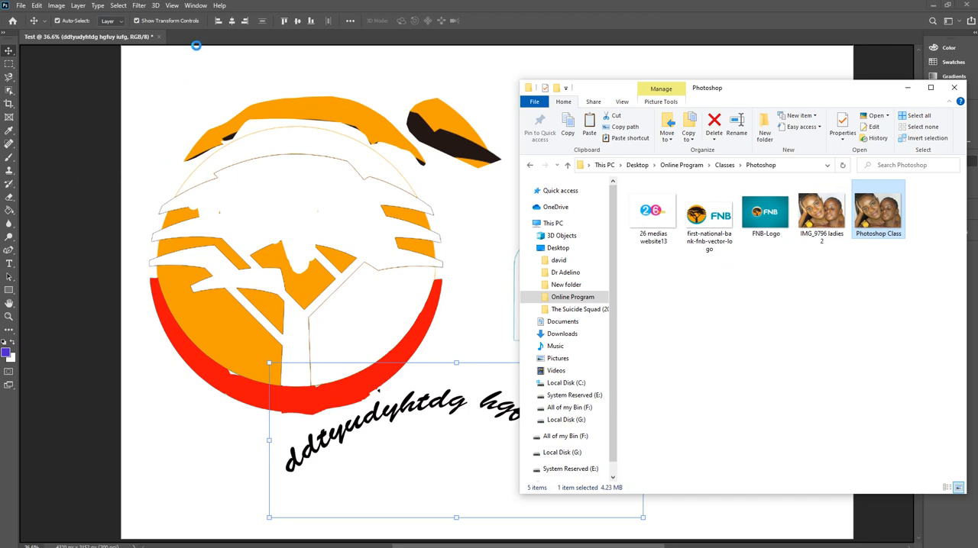
left_click_drag(196, 46, 209, 35)
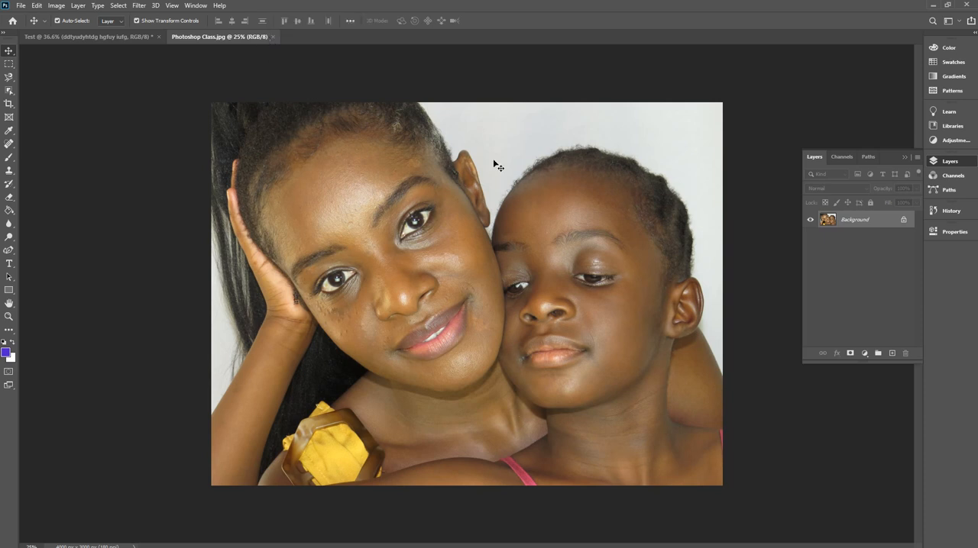
left_click(903, 221)
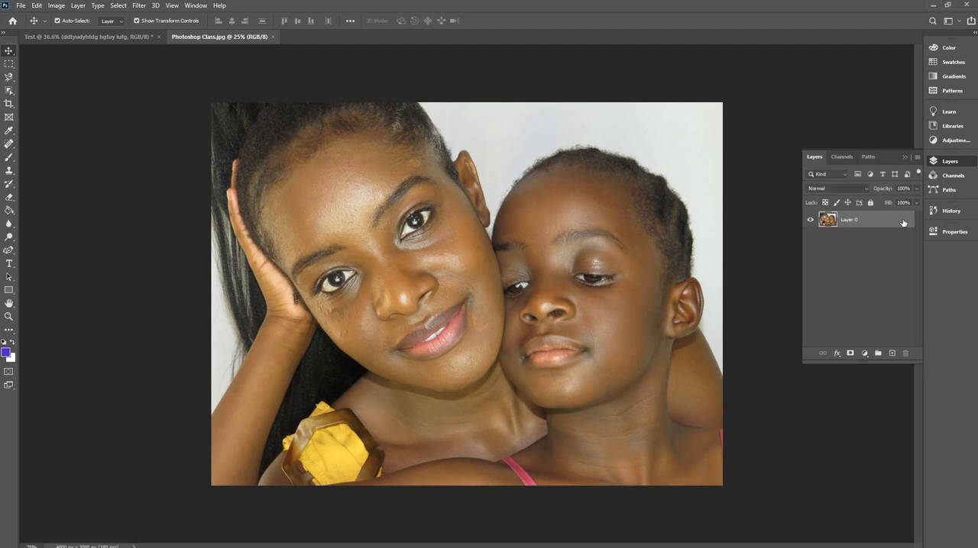
Make two duplicates of Layer 0 and hide the original Layer 0.
left_click_drag(875, 221, 894, 353)
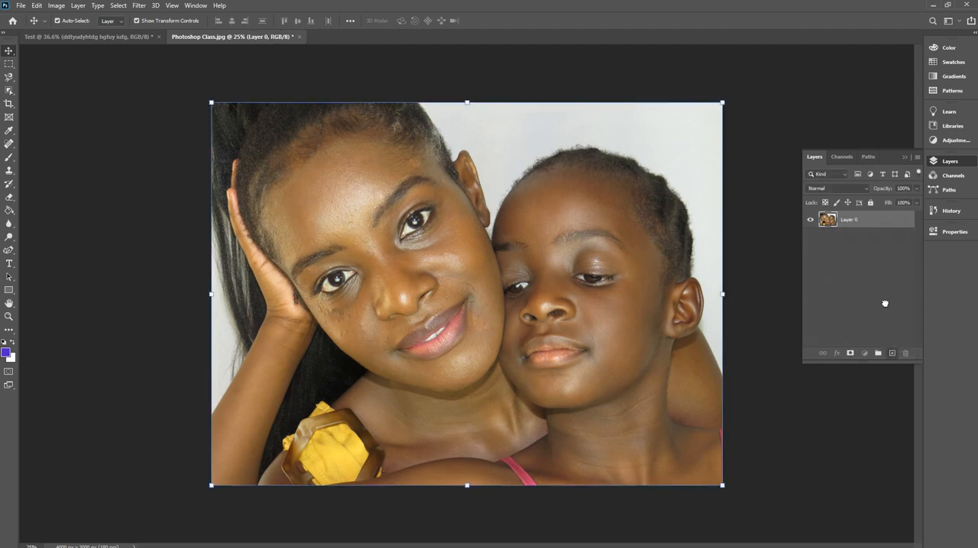
left_click_drag(869, 238, 892, 354)
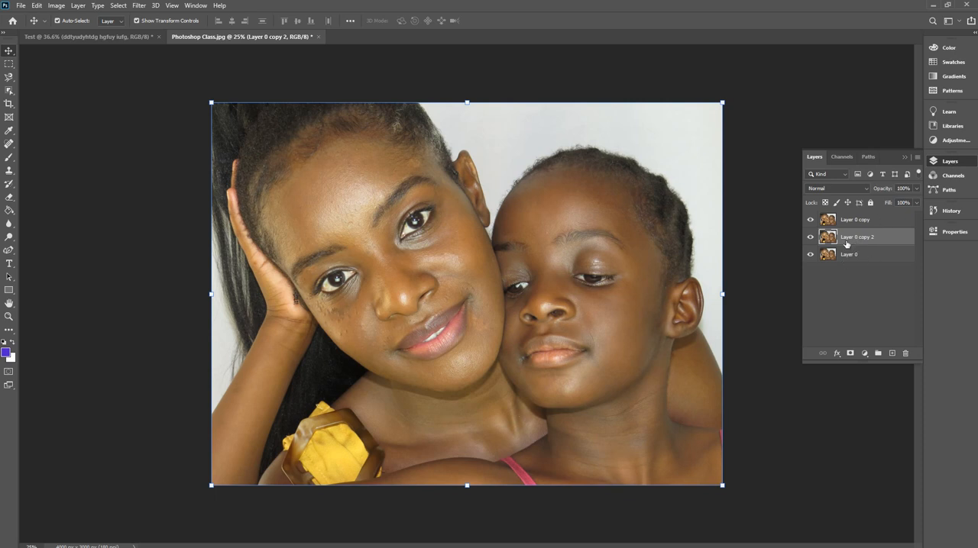
left_click(812, 238)
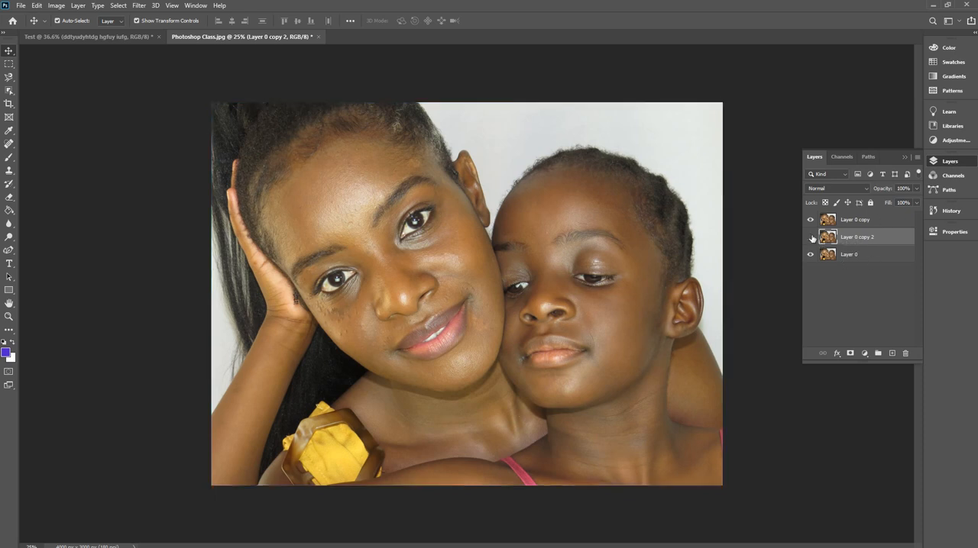
left_click(811, 239)
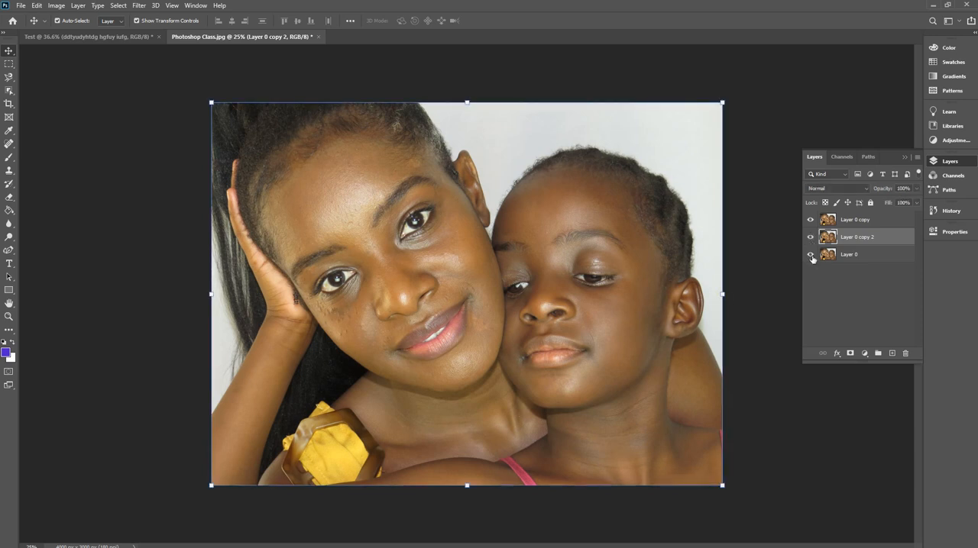
left_click(811, 255)
Select Layer 0 copy and set up the Spot Healing Brush with a size of 48 px.
left_click(880, 221)
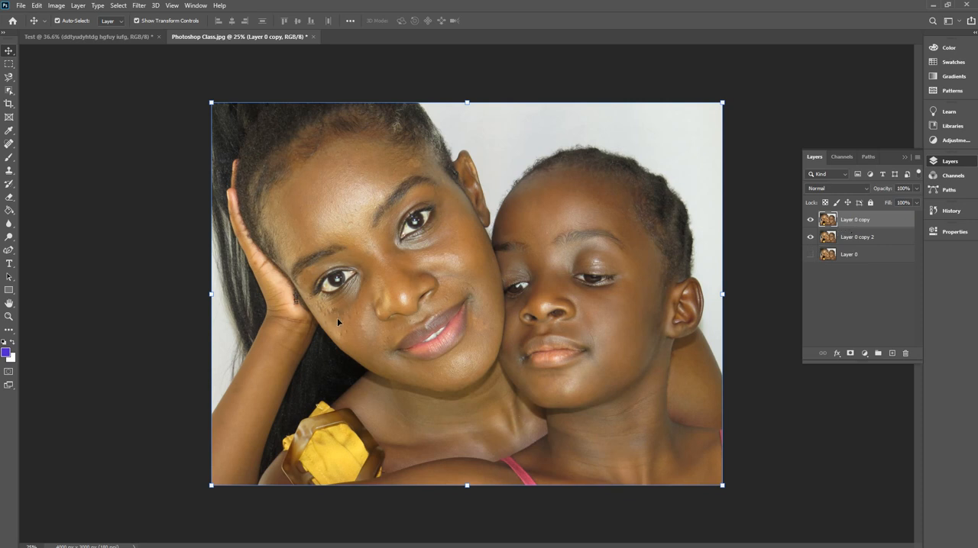
scroll(337, 318, "up", 2)
scroll(301, 327, "up", 2)
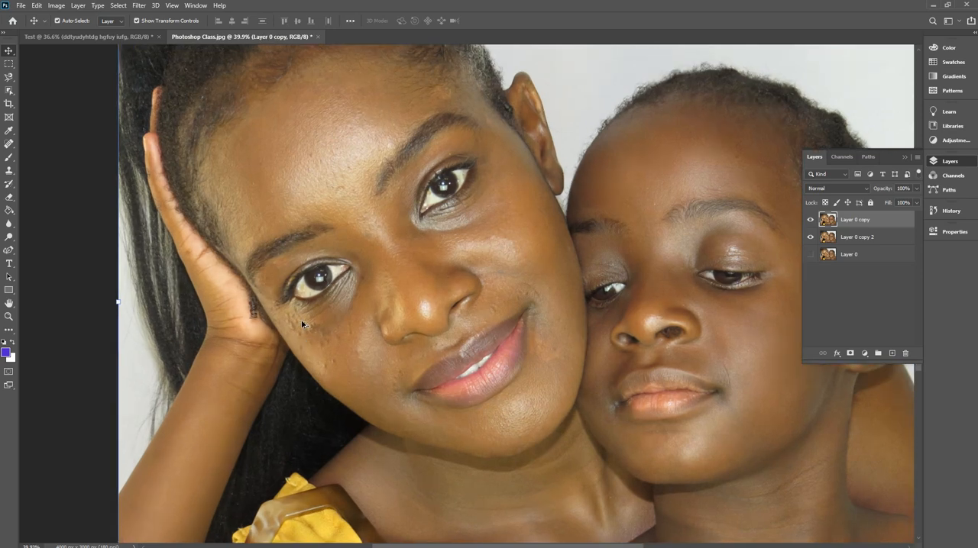
scroll(352, 322, "up", 1)
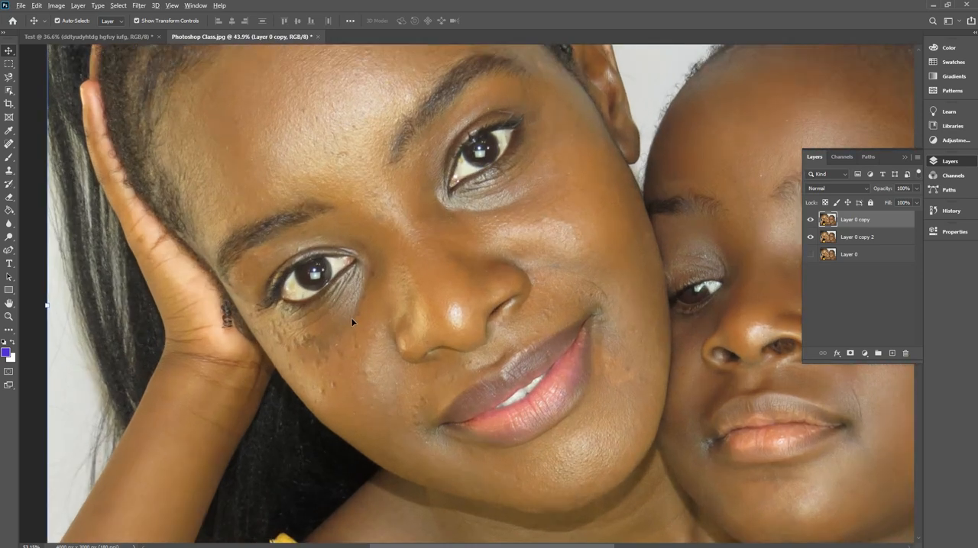
scroll(354, 313, "down", 1)
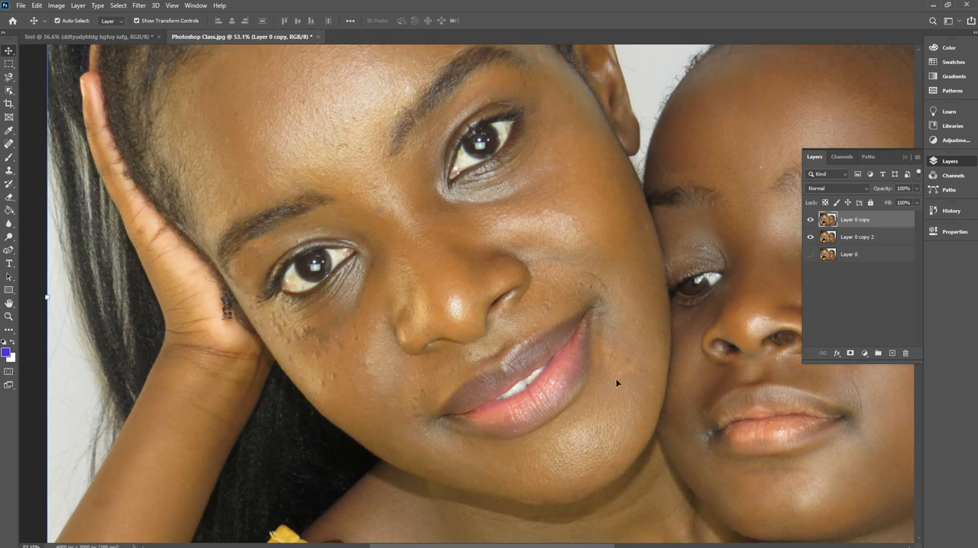
left_click(9, 144)
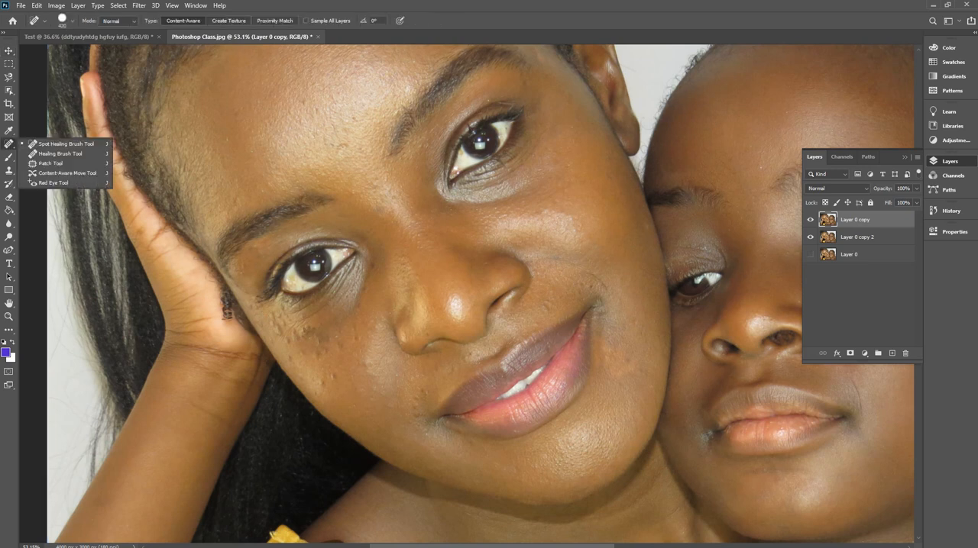
left_click(64, 145)
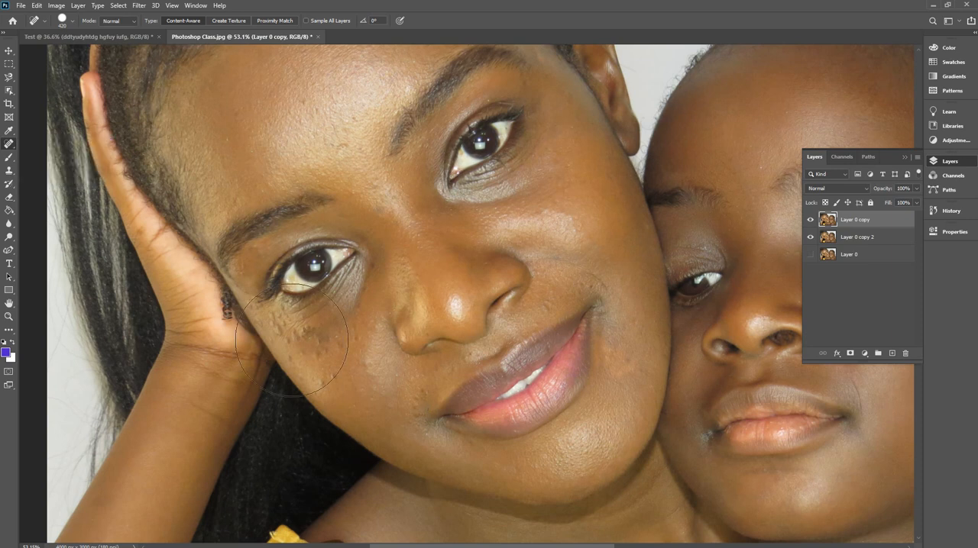
left_click(72, 23)
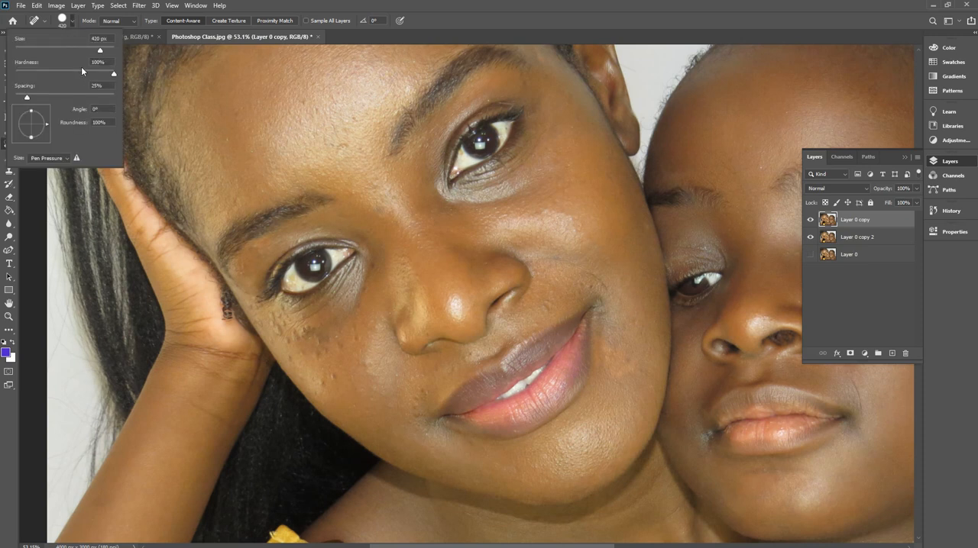
left_click_drag(82, 50, 74, 51)
type("82")
key("Return")
left_click(45, 50)
left_click_drag(44, 51, 38, 51)
left_click(334, 379)
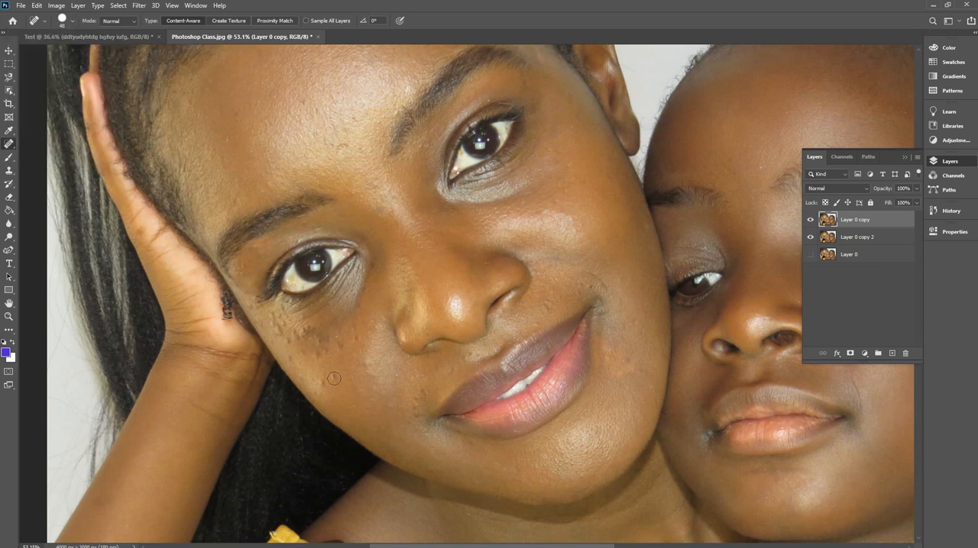
Heal the blemishes on the woman's cheek below the eye nearest her hand and beside the corner of her mouth.
left_click(334, 379)
left_click(321, 383)
left_click(340, 348)
left_click(328, 354)
left_click(314, 355)
left_click(301, 353)
left_click(289, 357)
left_click(414, 398)
Enlarge the Spot Healing Brush to 420 px.
left_click(46, 22)
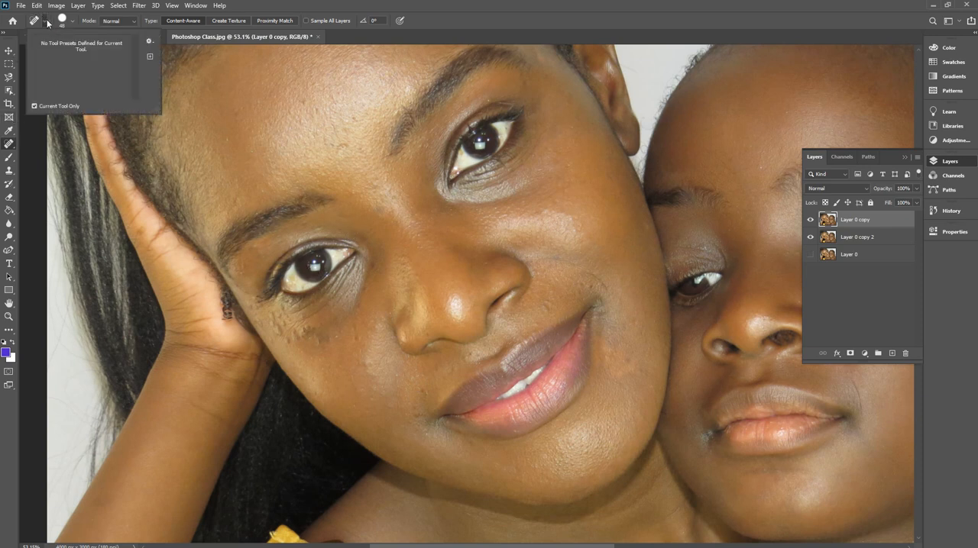
left_click(40, 23)
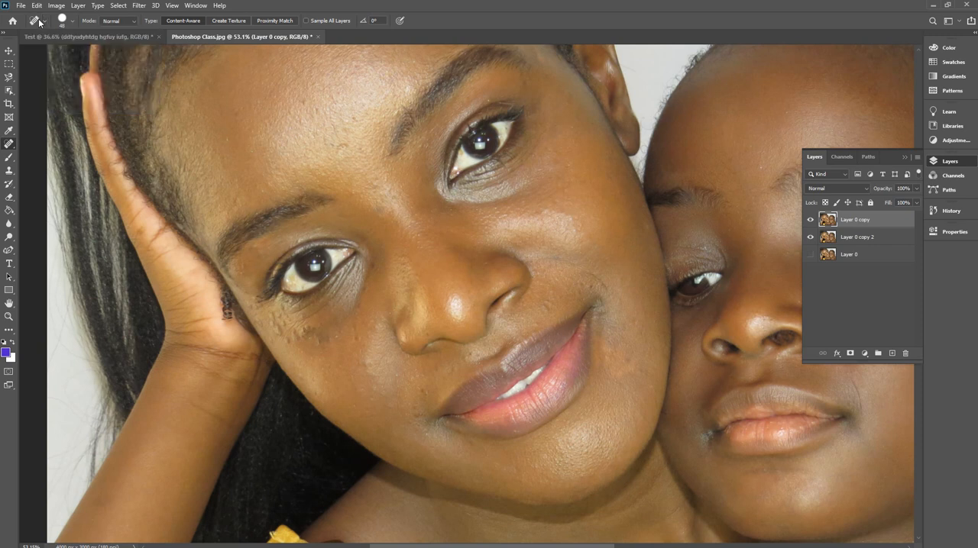
left_click(39, 23)
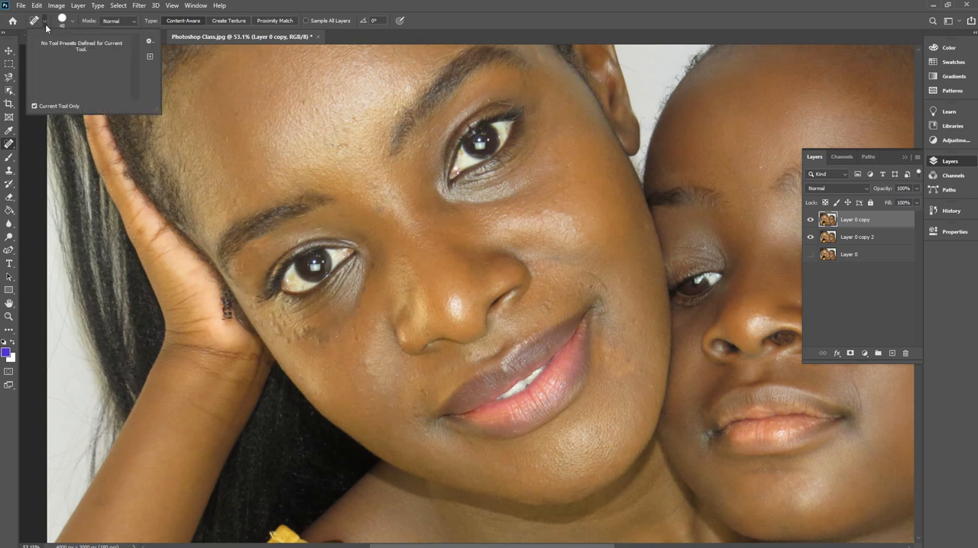
left_click(69, 23)
left_click(69, 22)
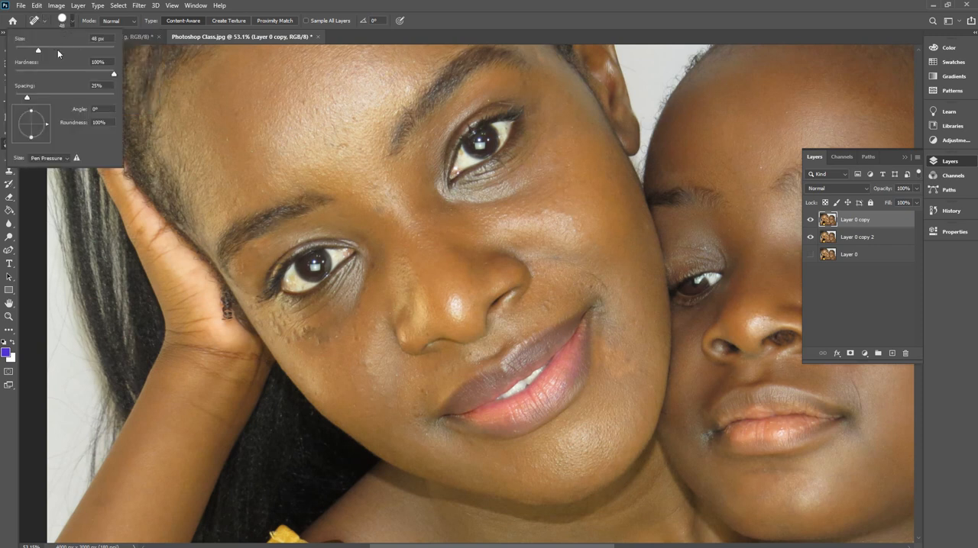
left_click(57, 50)
left_click(71, 49)
left_click(100, 50)
Try healing over the woman's whole eye nearest her hand with the large brush, and undo it.
left_click(310, 275)
left_click(310, 276)
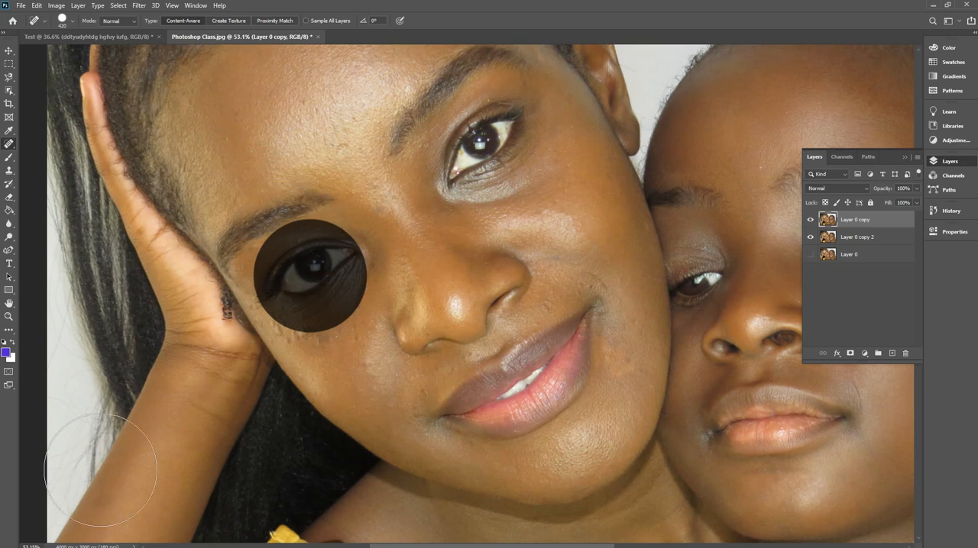
key("alt+Tab")
key("alt+Tab")
key("alt+Tab")
key("alt+Tab")
left_click(310, 276)
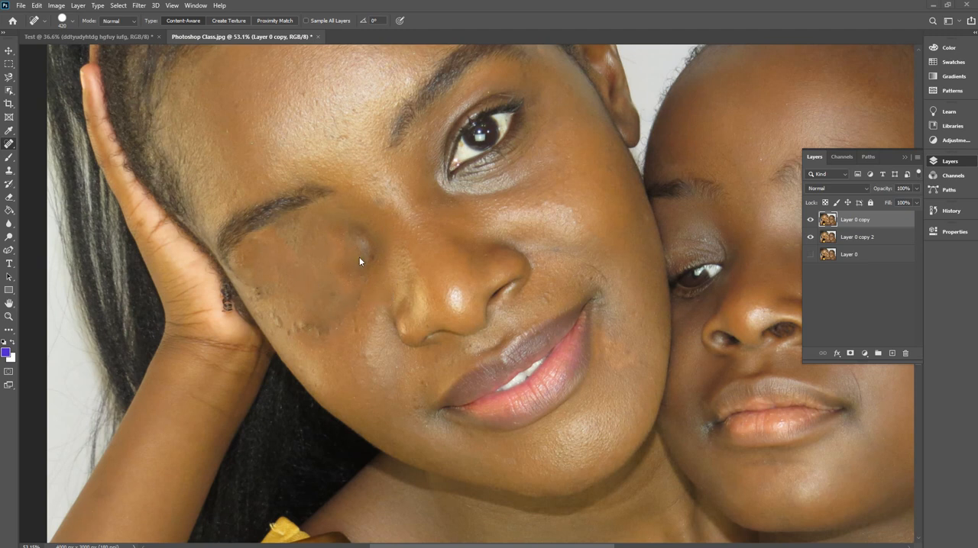
scroll(356, 268, "down", 2)
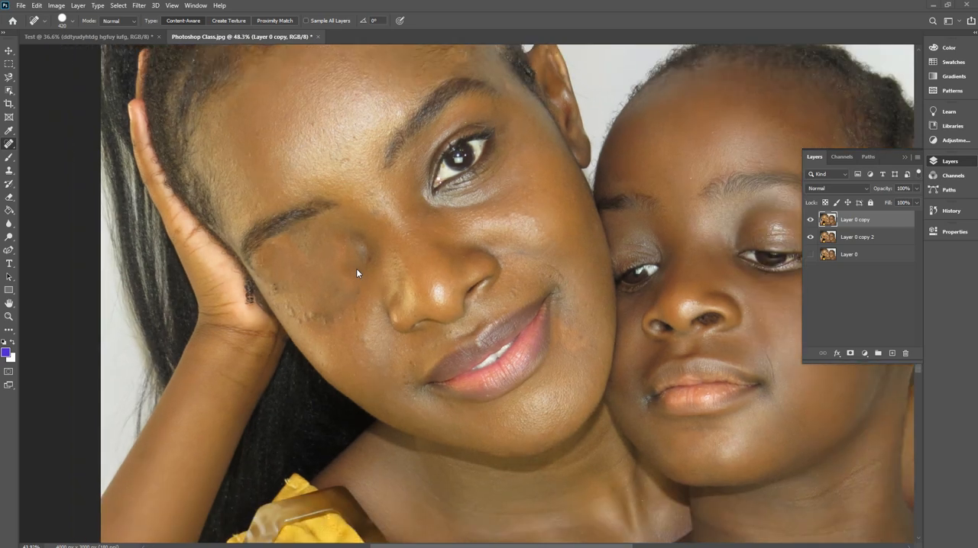
scroll(356, 273, "down", 1)
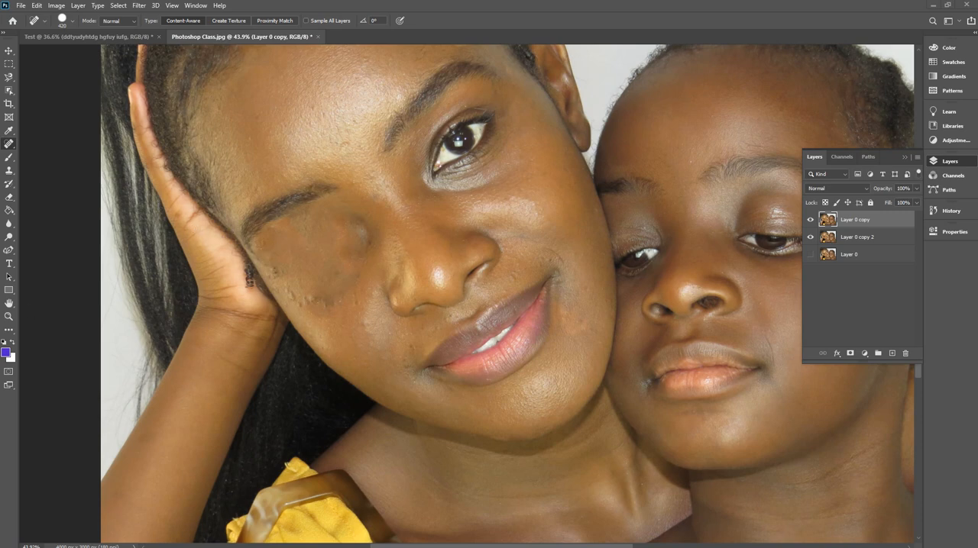
key("ctrl+z")
Open a Brightness/Contrast adjustment on Layer 0 copy and try brightness 20 with contrast 46.
key("v")
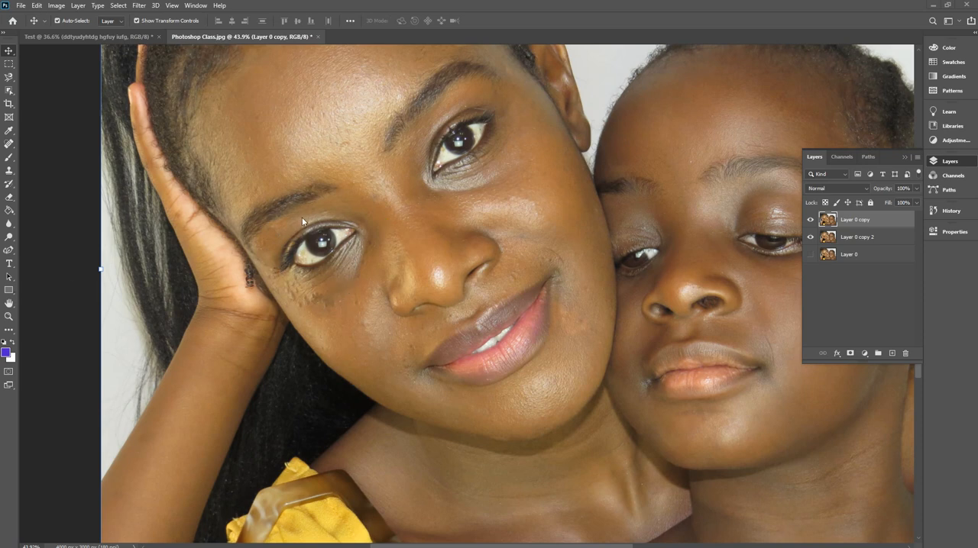
scroll(169, 251, "down", 1)
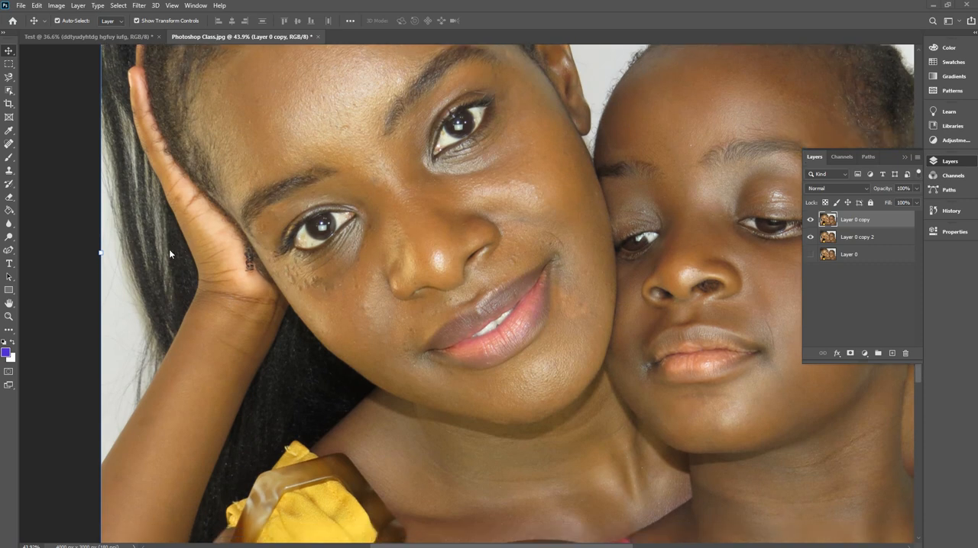
scroll(263, 233, "down", 3)
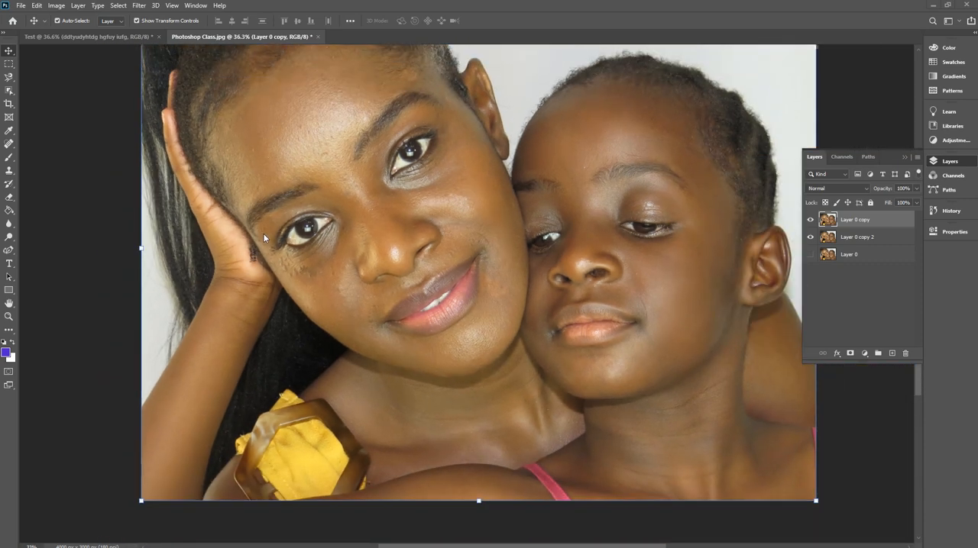
scroll(263, 233, "down", 1)
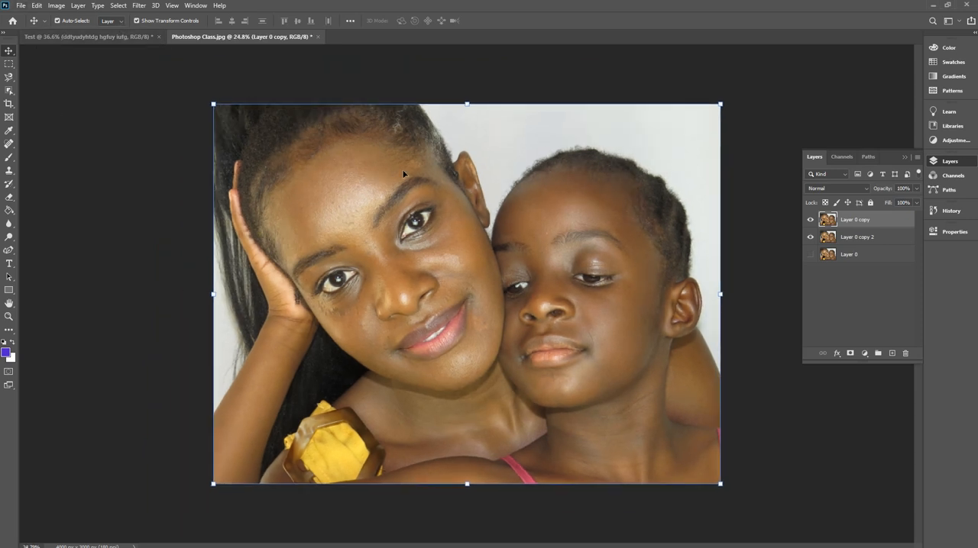
left_click(62, 8)
left_click(63, 7)
left_click(79, 8)
mouse_move(59, 7)
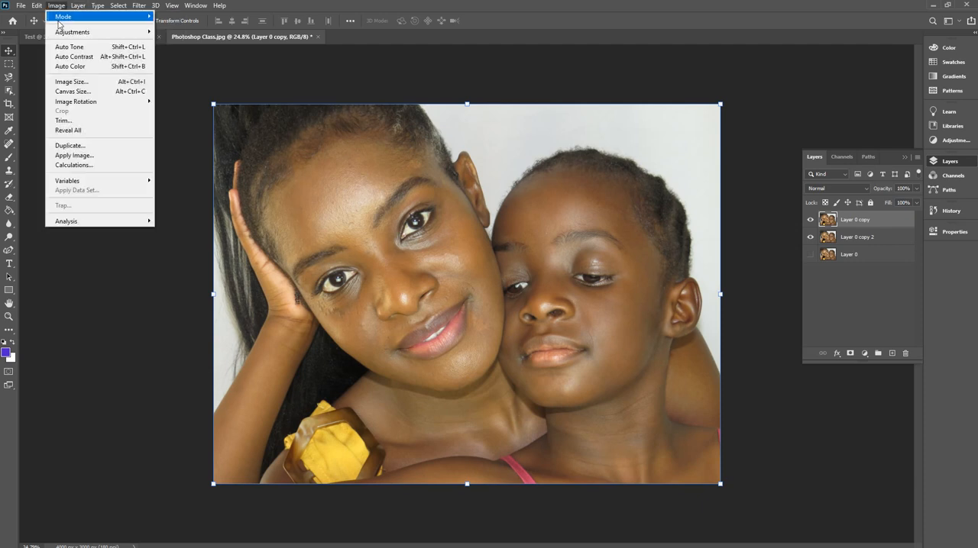
mouse_move(128, 32)
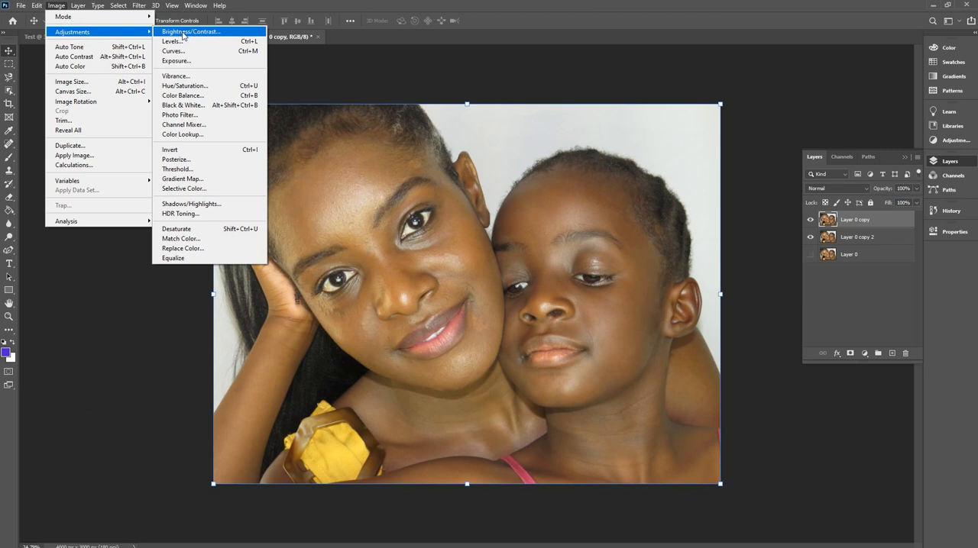
left_click(184, 35)
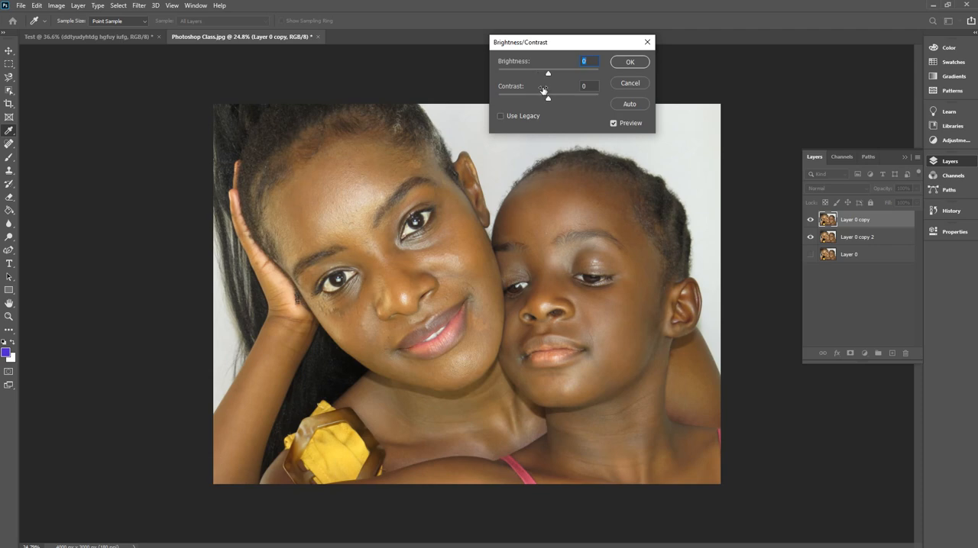
mouse_move(548, 73)
left_mouse_down()
mouse_move(566, 76)
mouse_move(527, 71)
mouse_move(580, 85)
mouse_move(554, 79)
left_mouse_up()
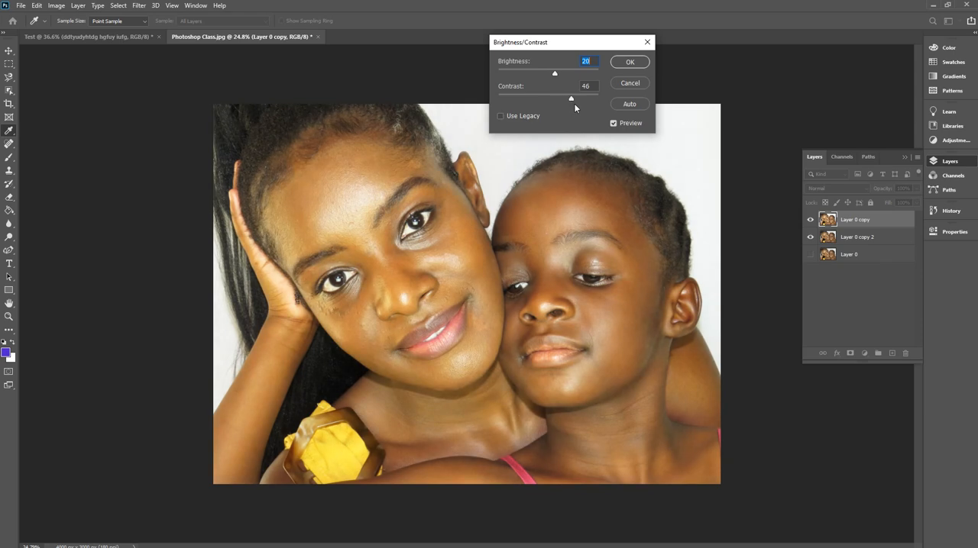
Reduce the contrast, fine-tune the brightness, and apply the Brightness/Contrast adjustment to Layer 0 copy.
left_click_drag(583, 109, 549, 100)
left_click_drag(555, 73, 555, 100)
left_click(625, 62)
key("v")
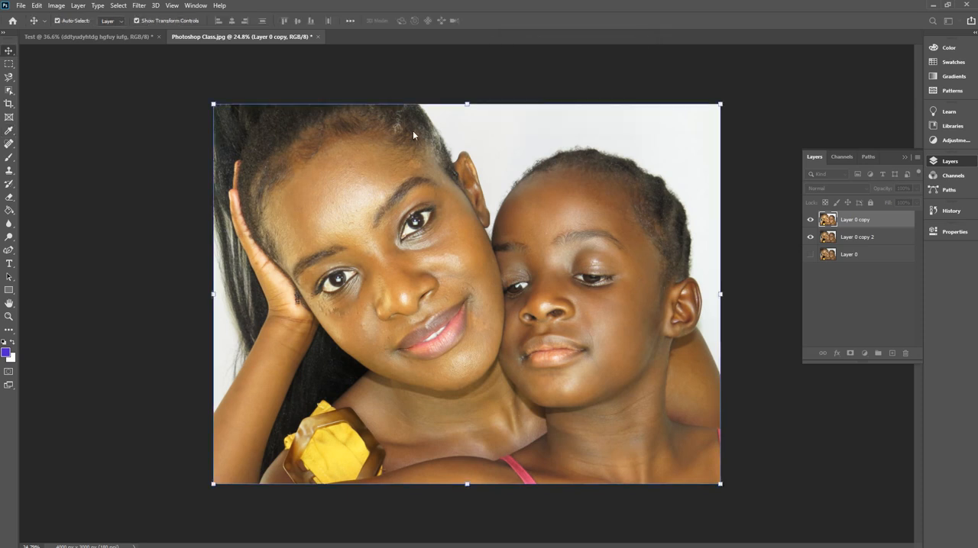
Open the Camera Raw Filter for Layer 0 copy, enlarge its window, and set temperature and tint to +6.
left_click(138, 6)
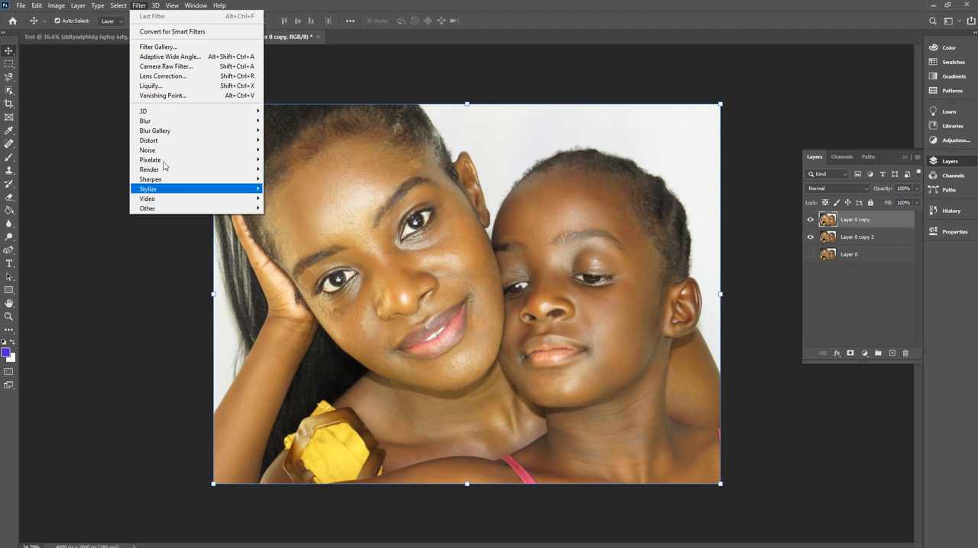
left_click(178, 67)
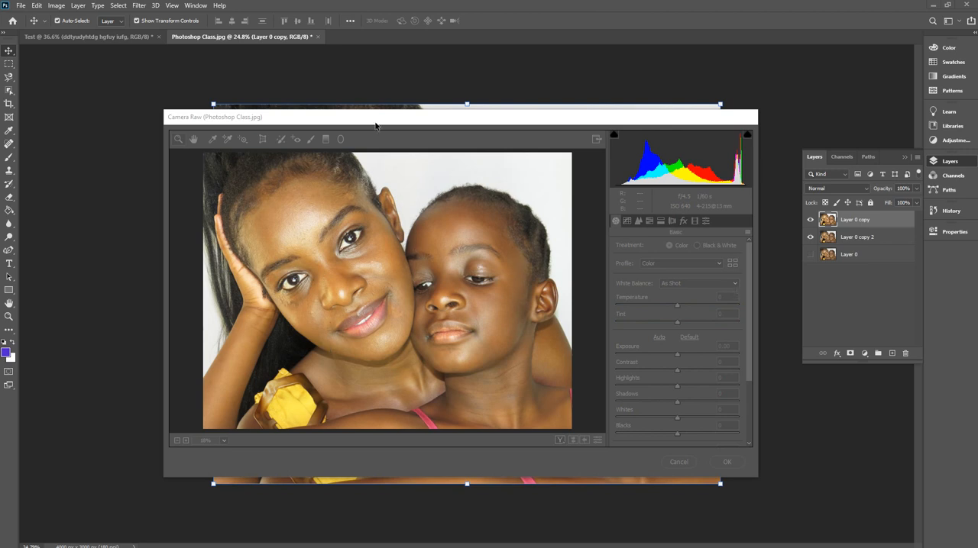
left_click(413, 219)
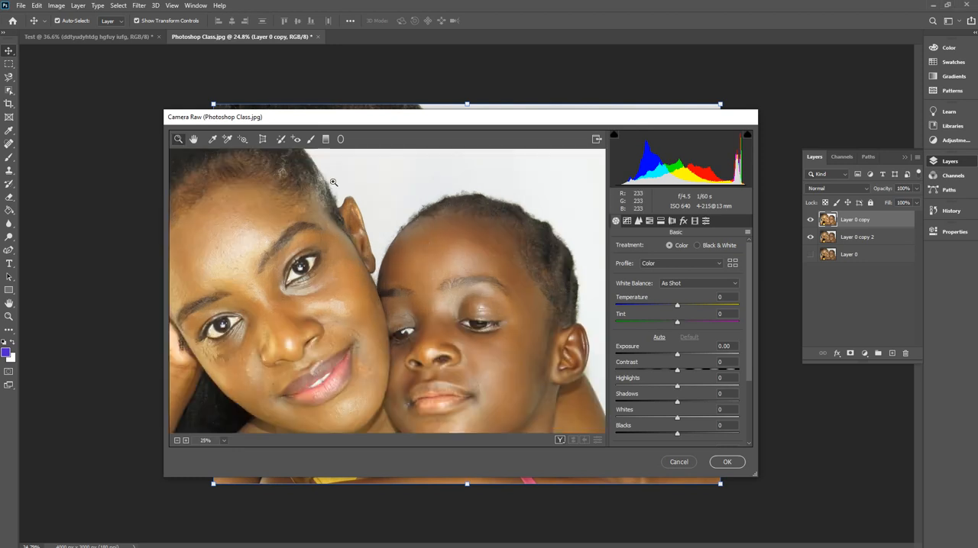
scroll(384, 262, "down", 3)
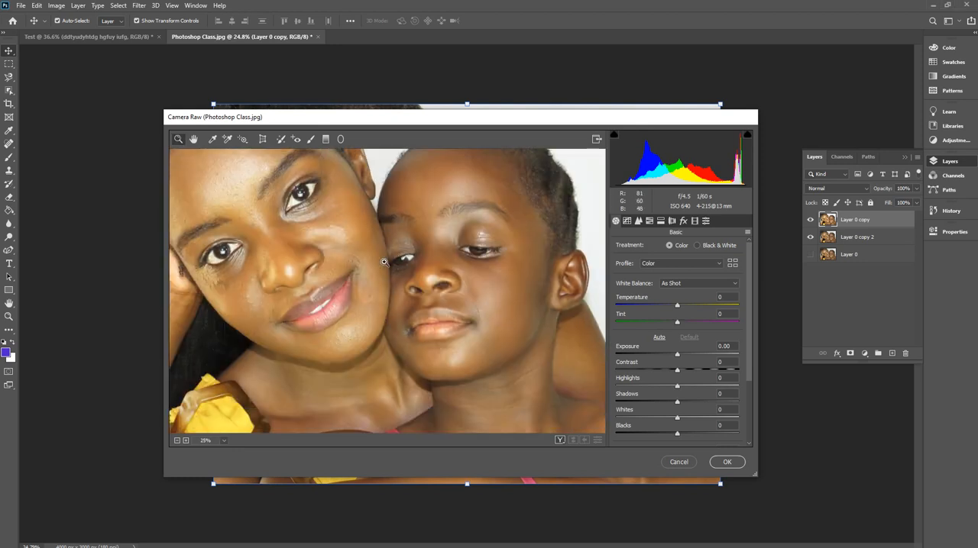
scroll(384, 262, "up", 2)
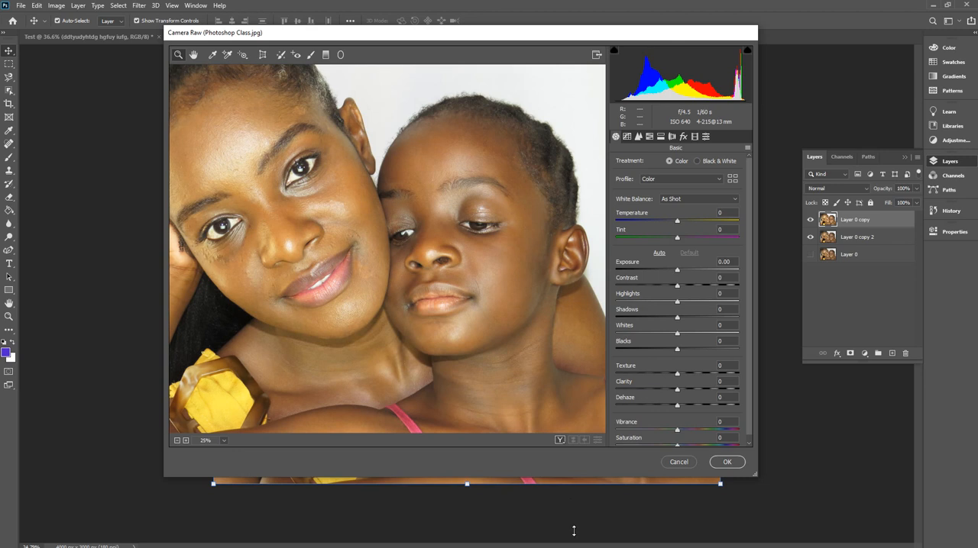
left_click_drag(574, 477, 574, 531)
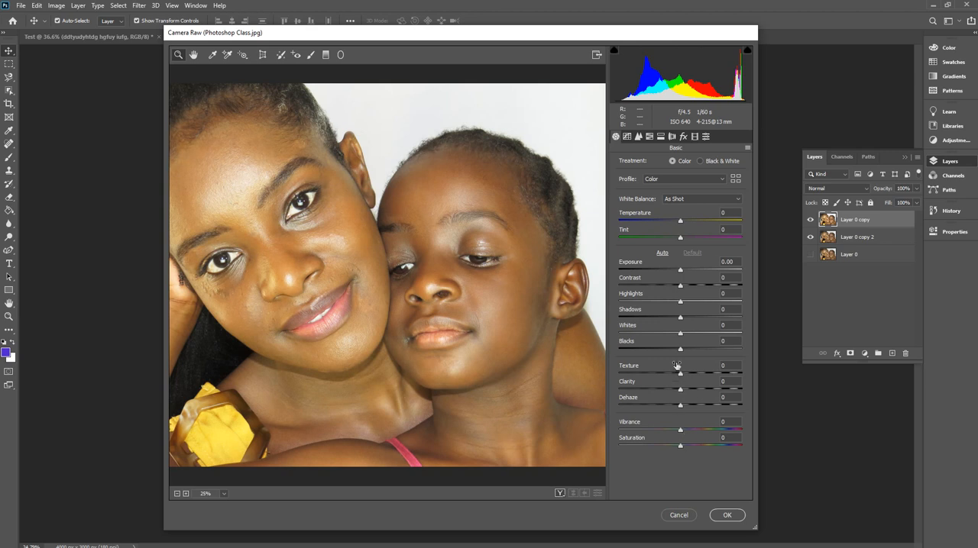
mouse_move(679, 224)
left_mouse_down()
mouse_move(620, 222)
mouse_move(745, 220)
mouse_move(685, 222)
mouse_move(631, 238)
mouse_move(751, 237)
mouse_move(685, 239)
left_mouse_up()
left_click(682, 238)
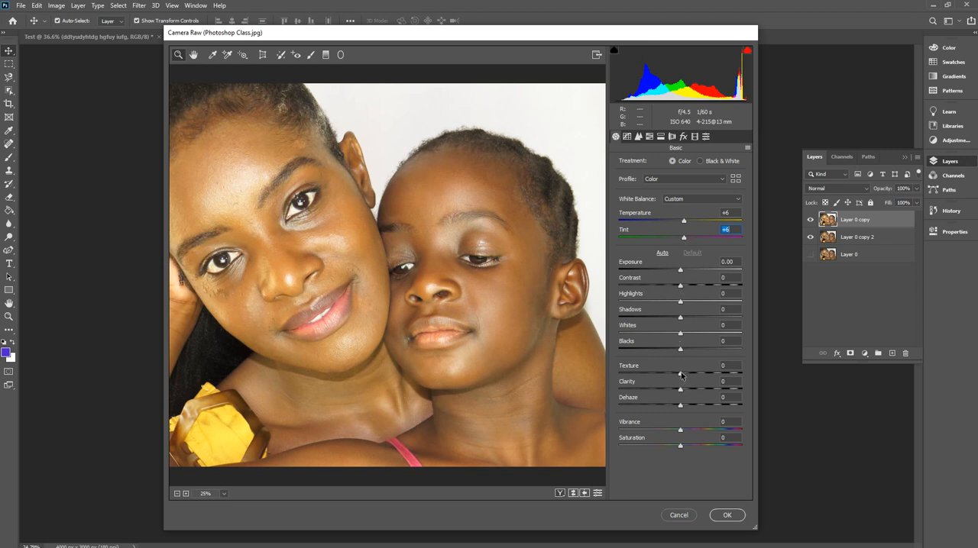
Try the Camera Raw texture at +99, and set it to -49 to smooth the skin.
left_click_drag(682, 374, 743, 375)
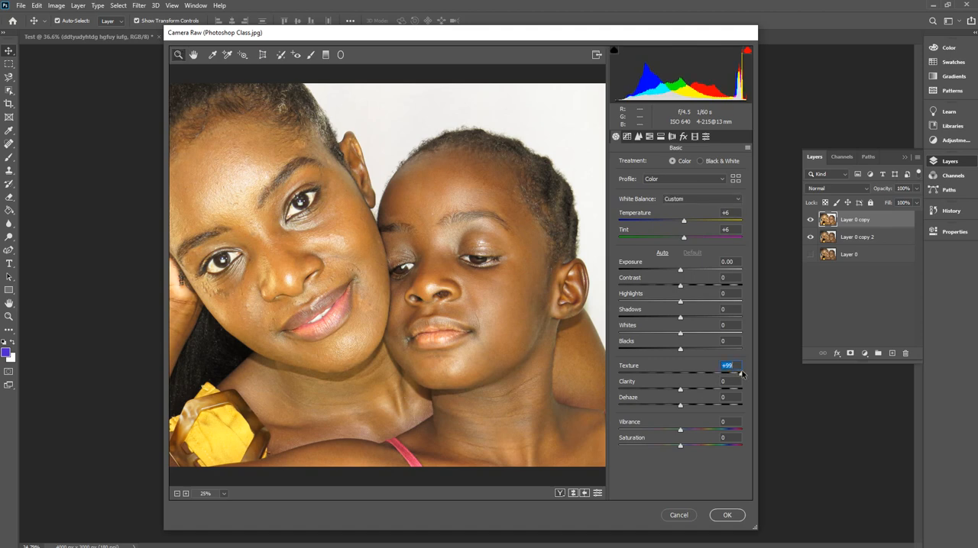
left_click_drag(741, 373, 713, 375)
left_click(661, 373)
left_click_drag(659, 373, 652, 372)
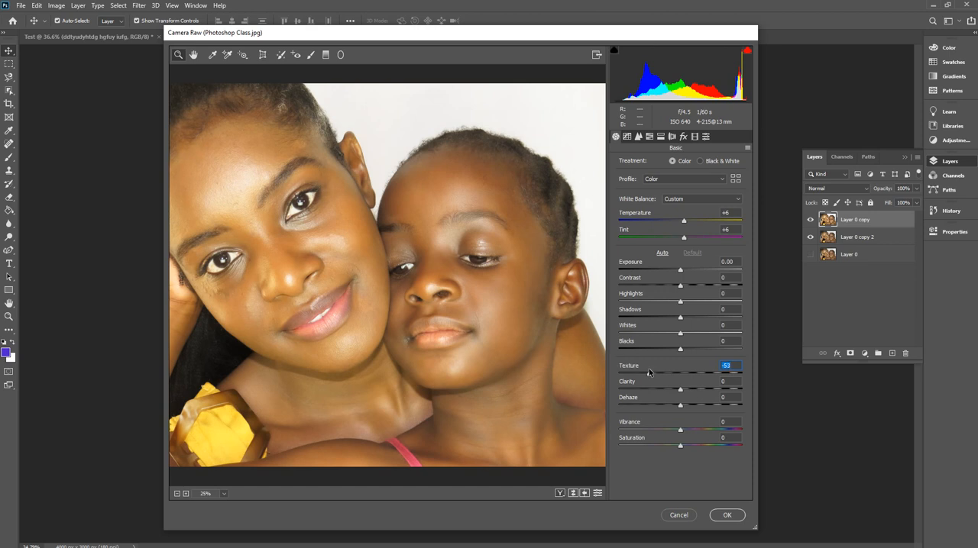
mouse_move(647, 368)
left_mouse_down()
mouse_move(621, 374)
mouse_move(671, 374)
mouse_move(653, 372)
left_mouse_up()
left_click_drag(651, 369, 649, 369)
Try the Camera Raw clarity at its extremes of -100 and +100.
key("Tab")
type("-42")
key("Return")
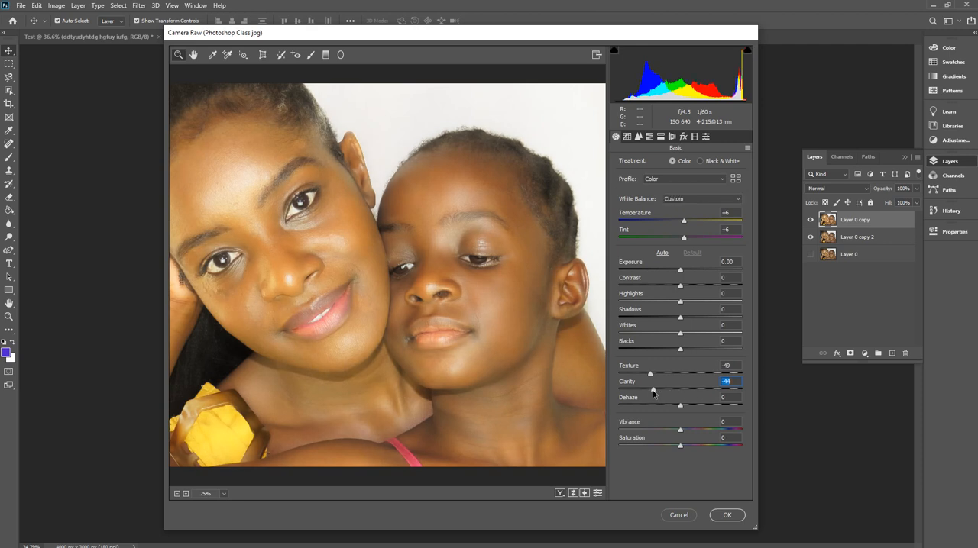
left_click_drag(653, 394, 603, 390)
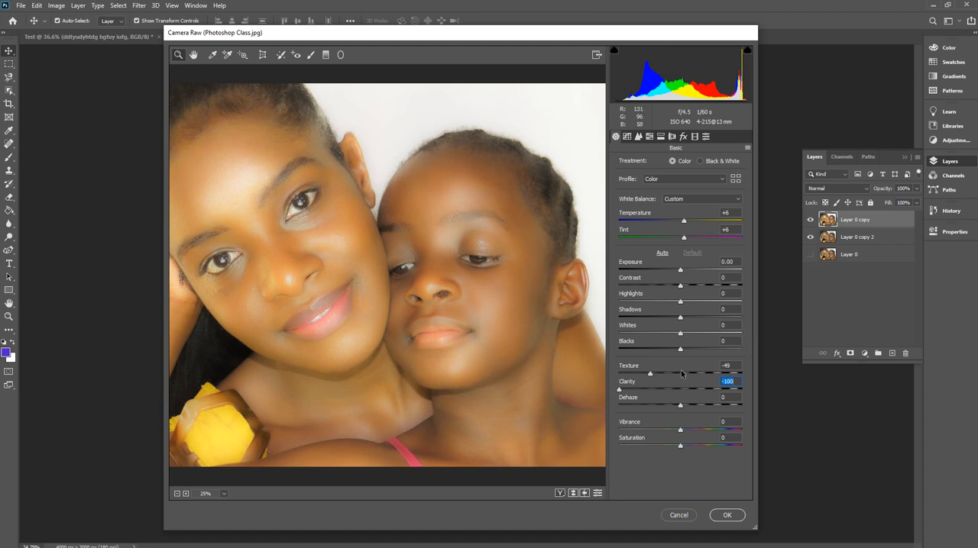
type("86")
key("Return")
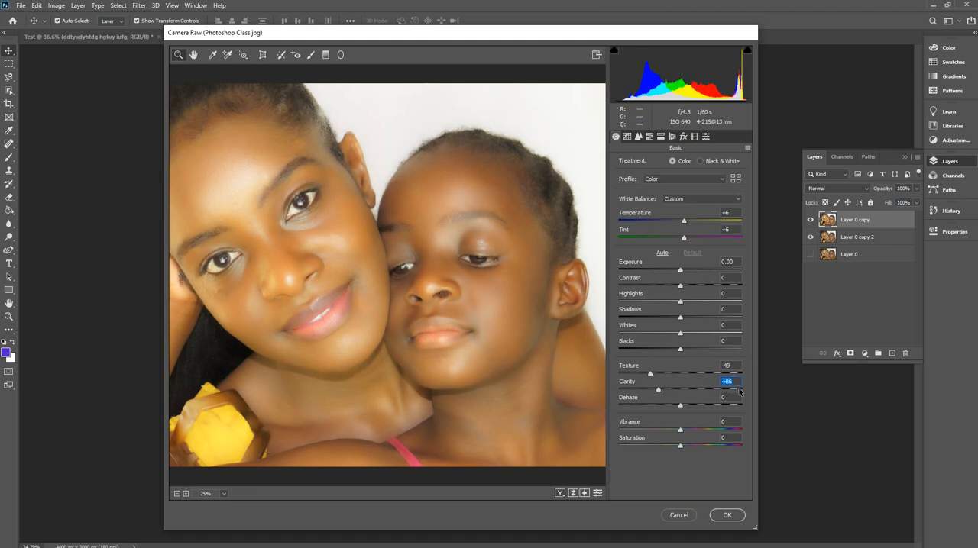
left_click(740, 390)
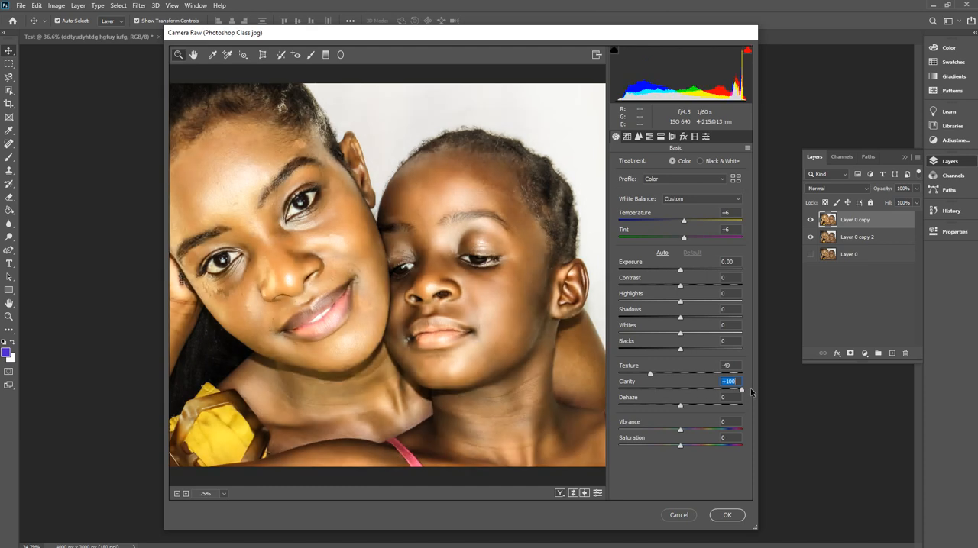
type("38")
key("Return")
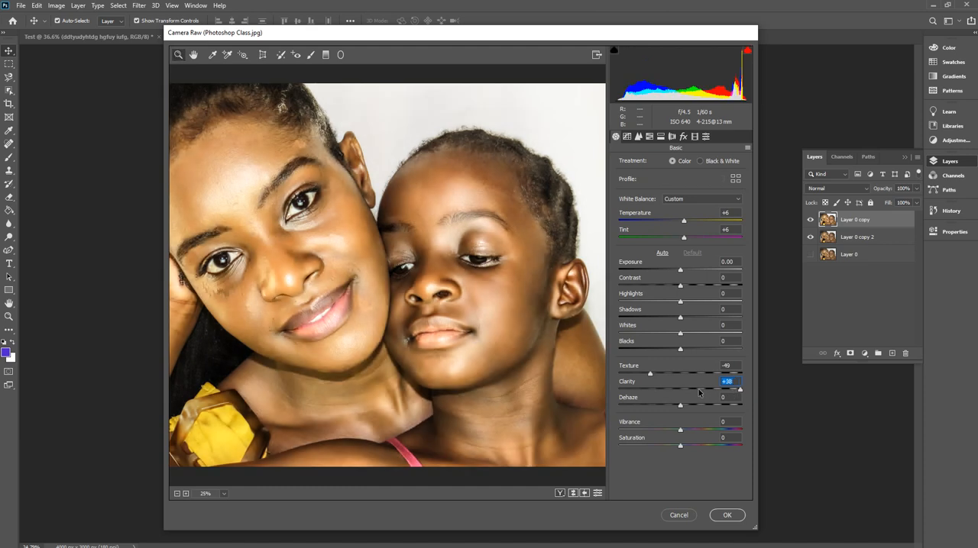
Bring the Camera Raw clarity down to -12.
type("12")
key("Return")
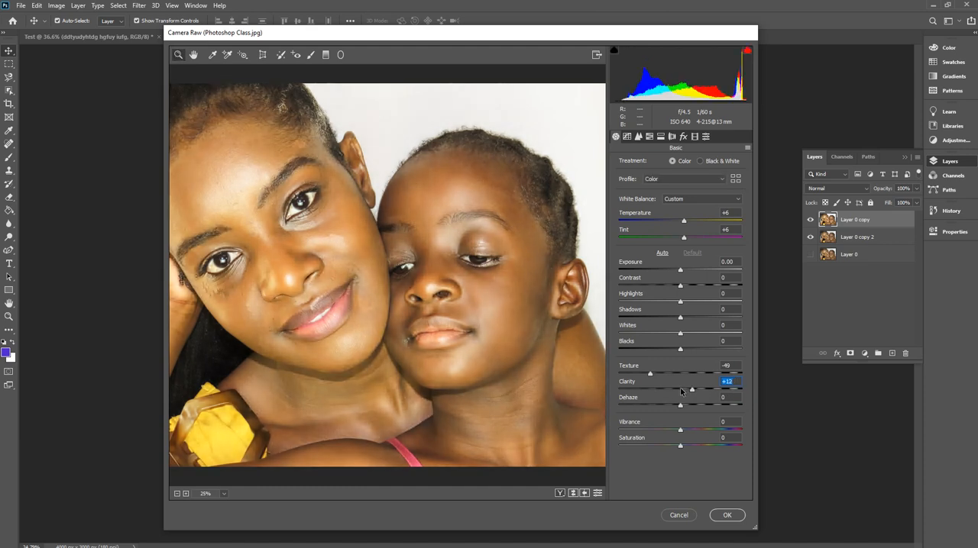
left_click_drag(681, 391, 673, 392)
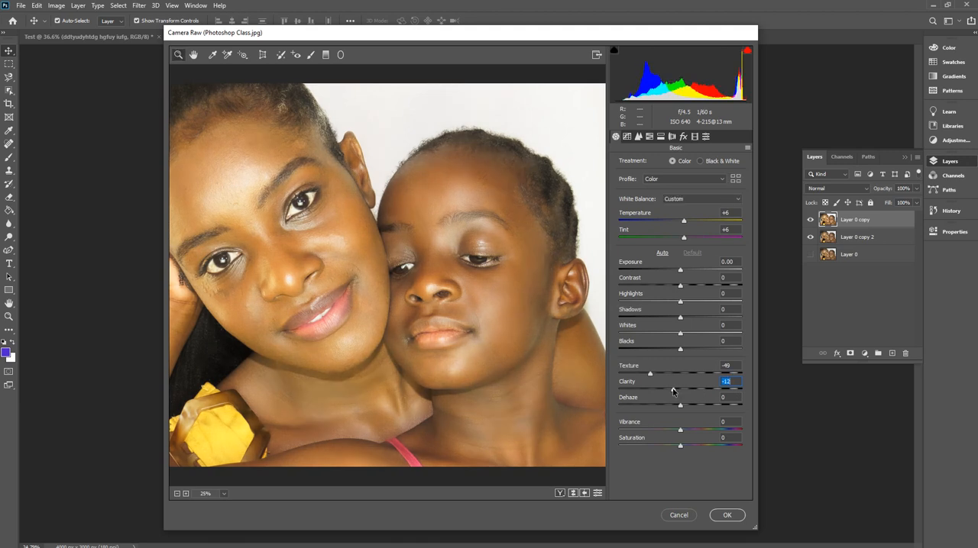
Try the Camera Raw dehaze at -100, and bring it back to -1.
left_click_drag(681, 405, 677, 405)
type("-100")
key("Return")
left_click_drag(614, 408, 683, 408)
Try shadows at +100, bring them back to +1, and apply the Camera Raw filter.
left_click_drag(681, 319, 743, 317)
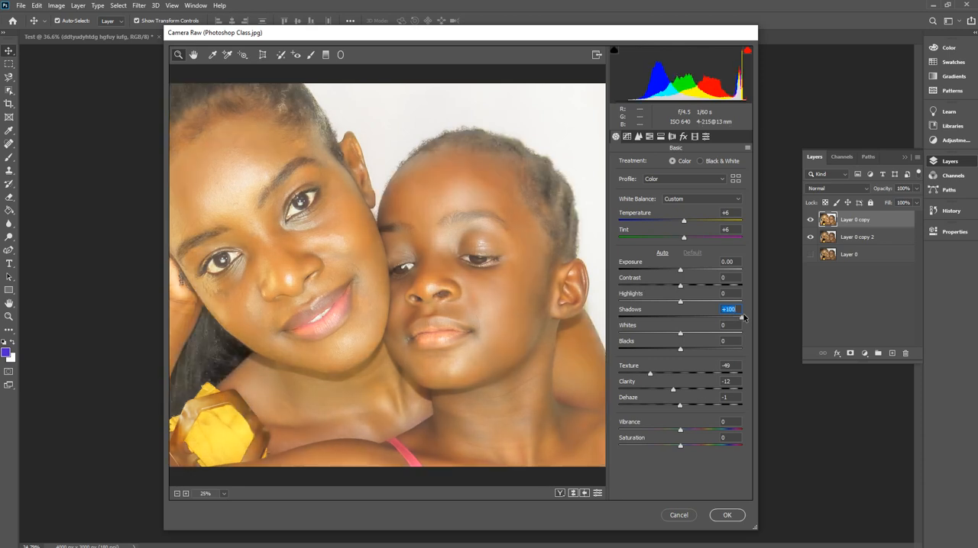
left_click_drag(743, 317, 680, 321)
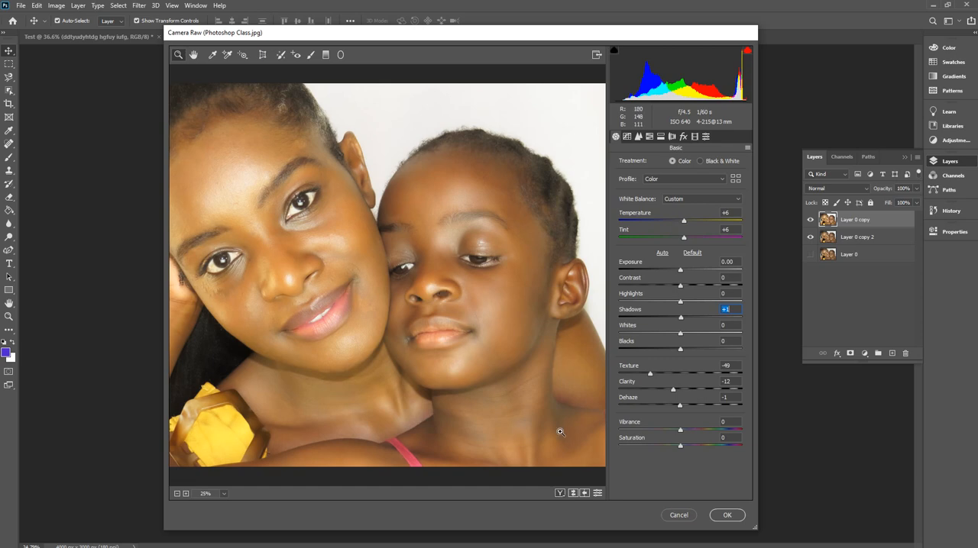
left_click(730, 516)
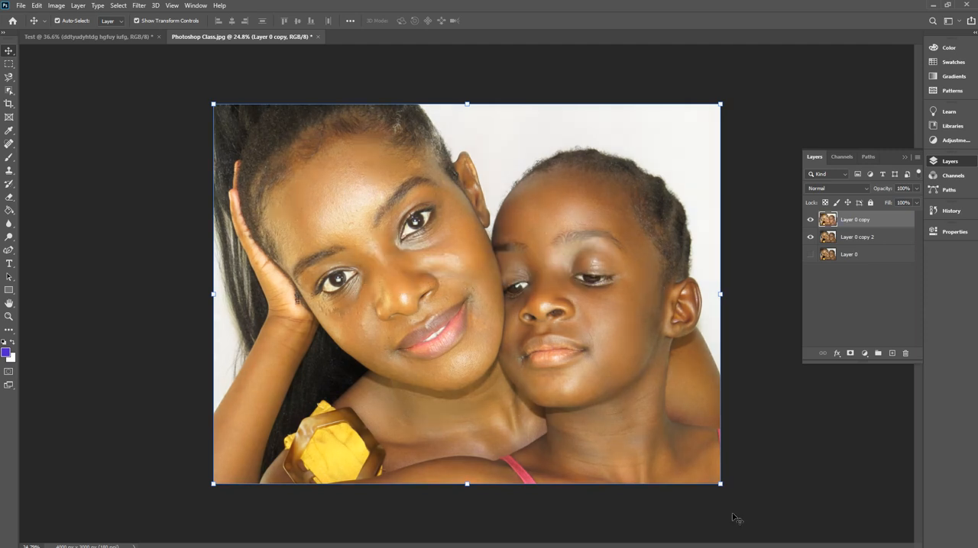
Toggle the visibility of Layer 0 copy to compare the retouched portrait with the layer beneath.
left_click(810, 221)
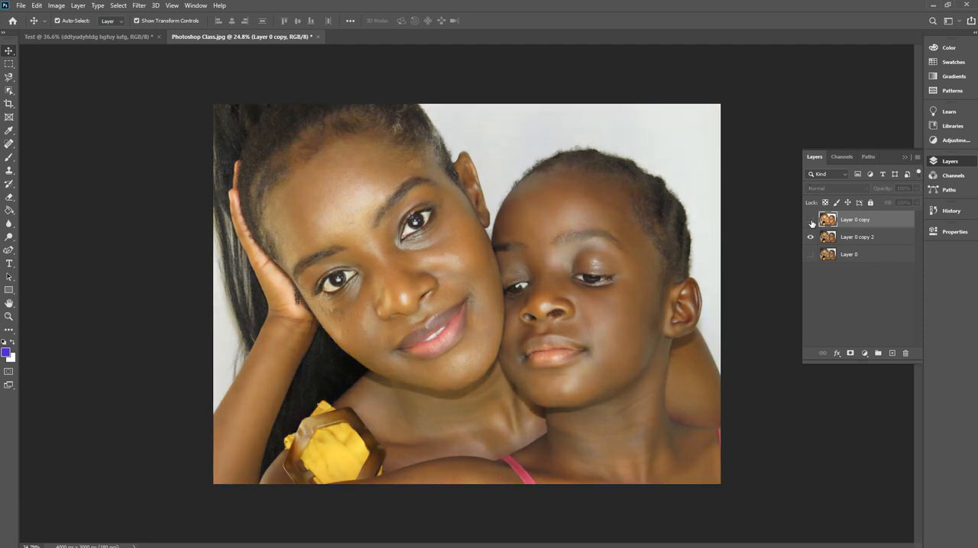
left_click(811, 222)
left_click(810, 221)
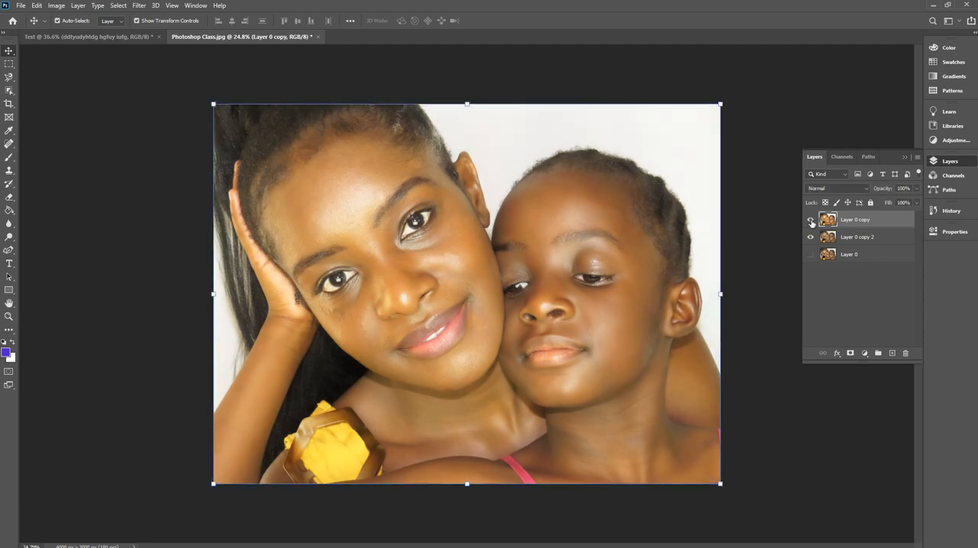
left_click(811, 221)
left_click(811, 221)
Erase the pale background above the child's head on Layer 0 copy using the Magic Eraser at tolerance 20.
left_click(9, 198)
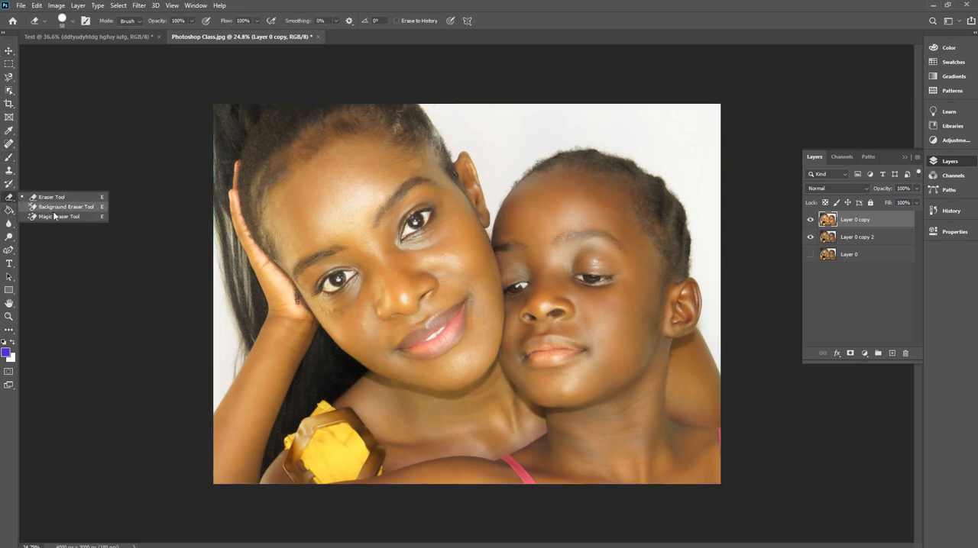
left_click(63, 217)
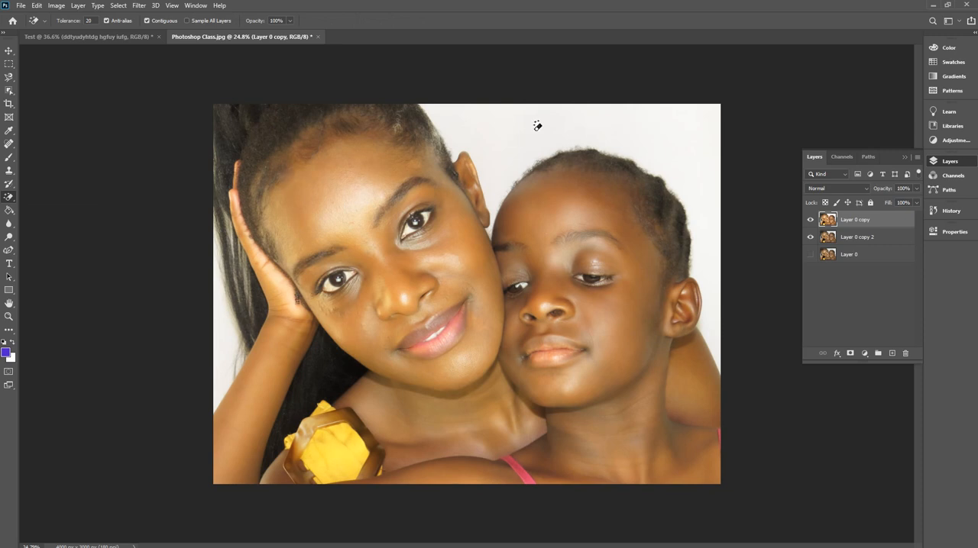
left_click(589, 111)
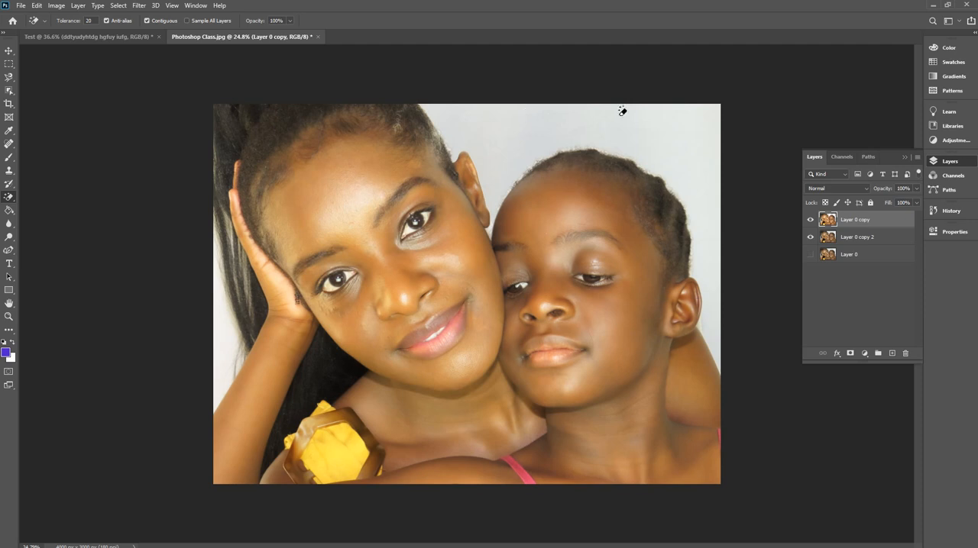
left_click(673, 116)
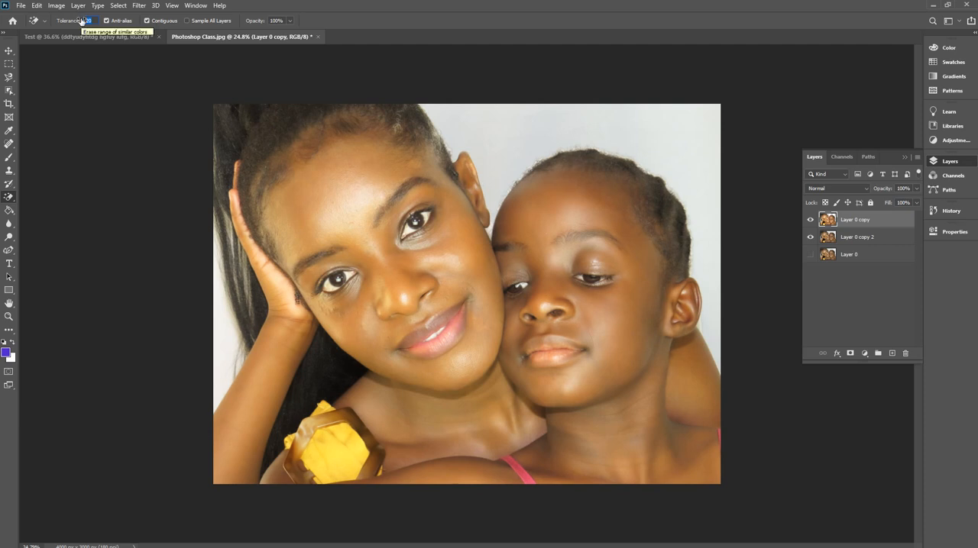
Erase the background around the woman and child on Layer 0 copy with the Magic Eraser at tolerance 50 and 100, and hide Layer 0 copy 2.
type("50")
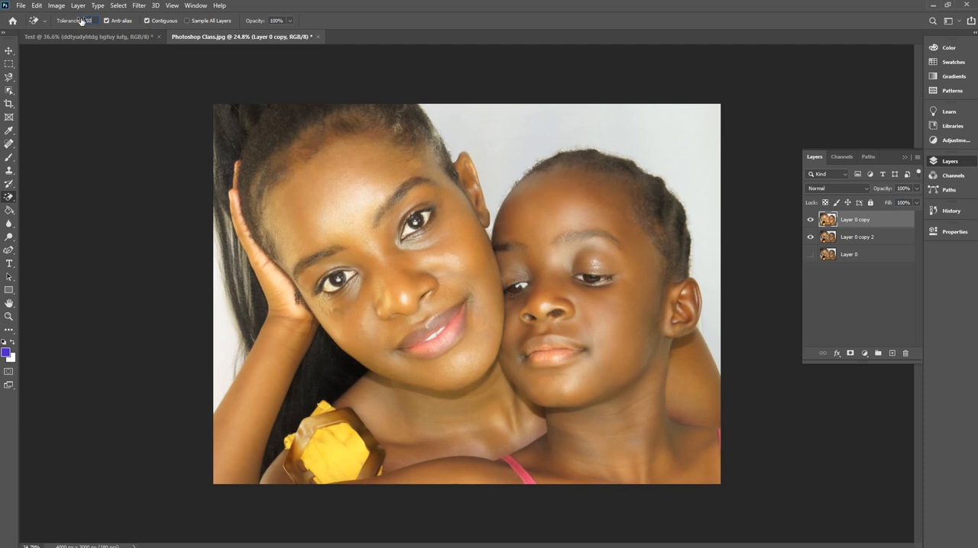
left_click(527, 115)
left_click(36, 20)
left_click(603, 122)
left_click(221, 327)
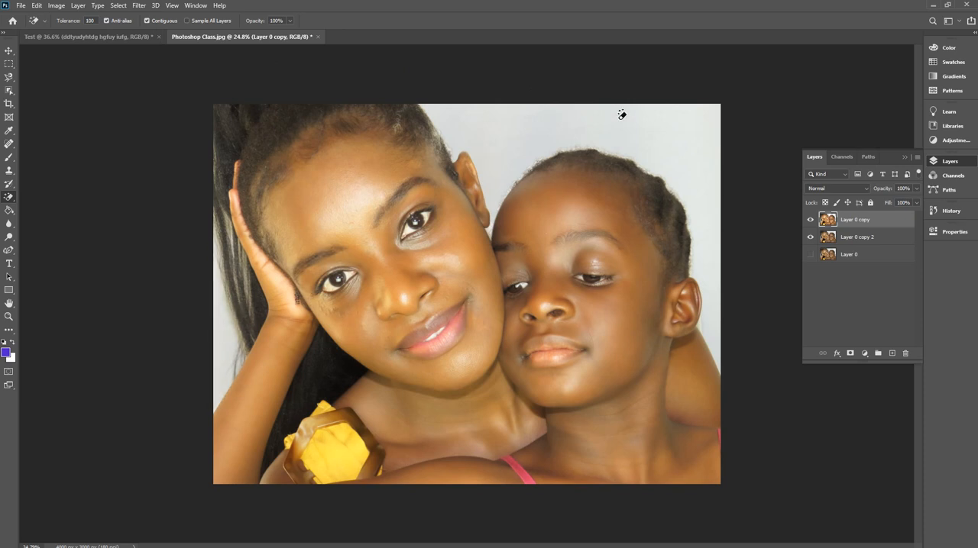
left_click(811, 237)
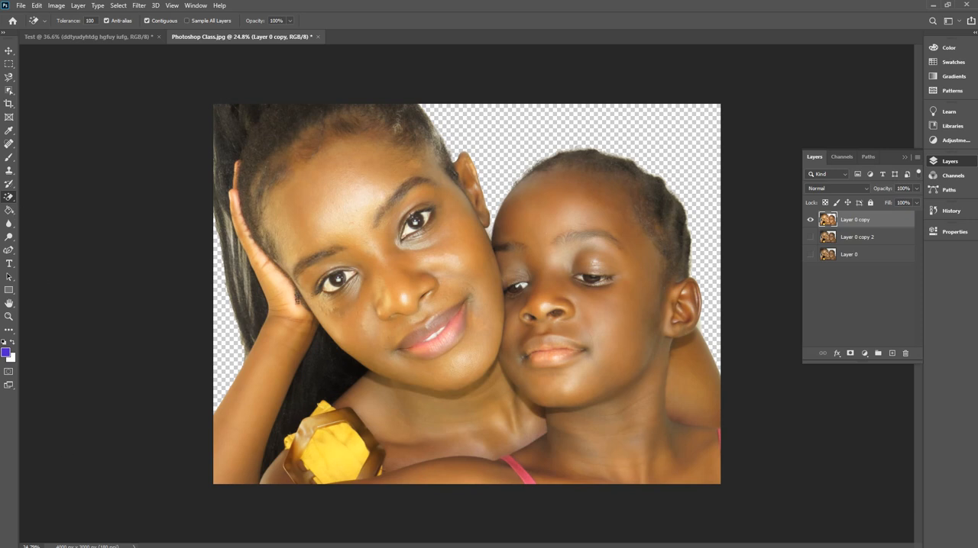
Try to place the FNB-Logo file from the Photoshop class folder into the portrait document.
key("alt+Tab")
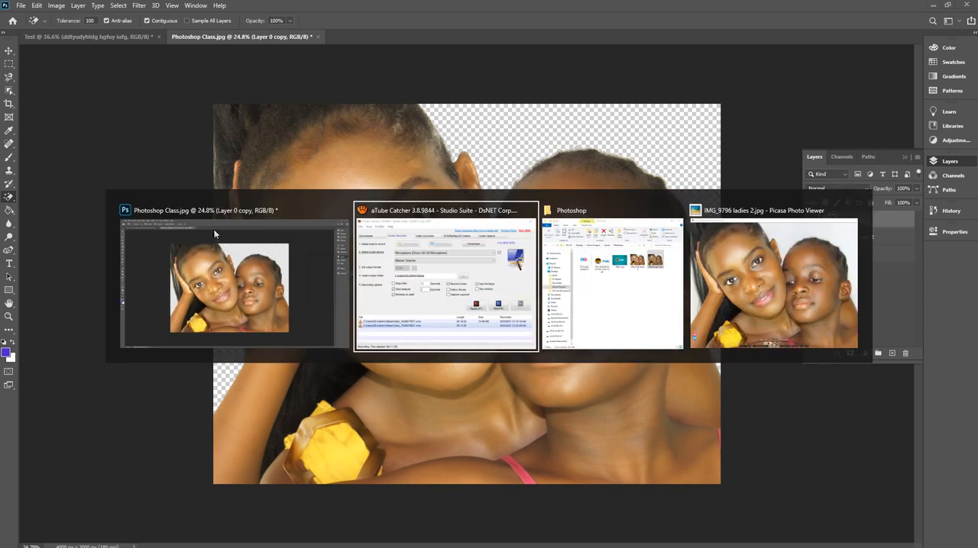
key("alt+Tab")
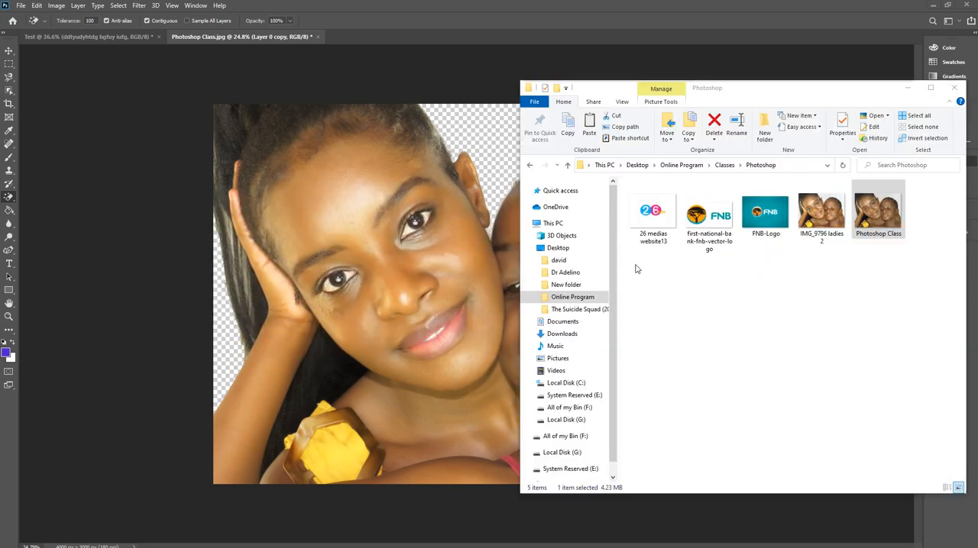
left_click(769, 219)
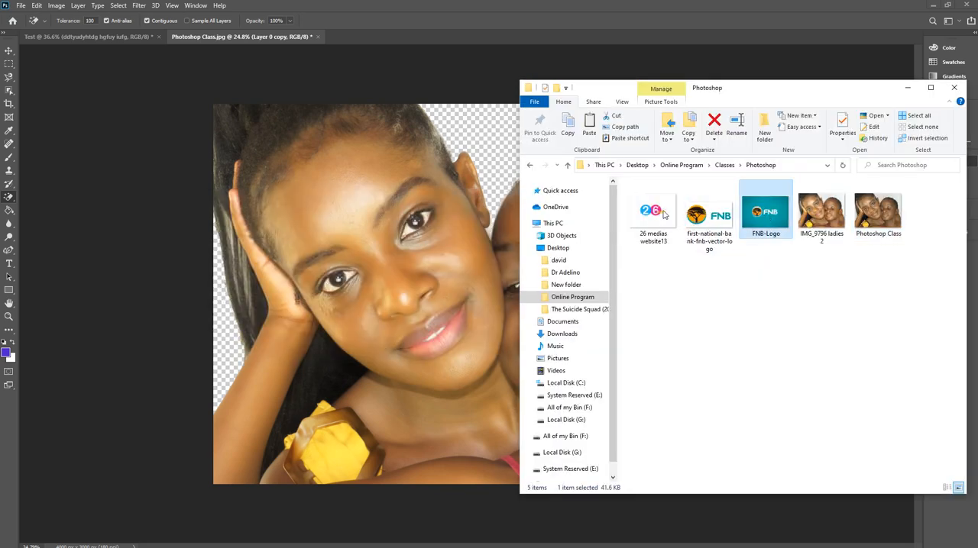
left_click(471, 135)
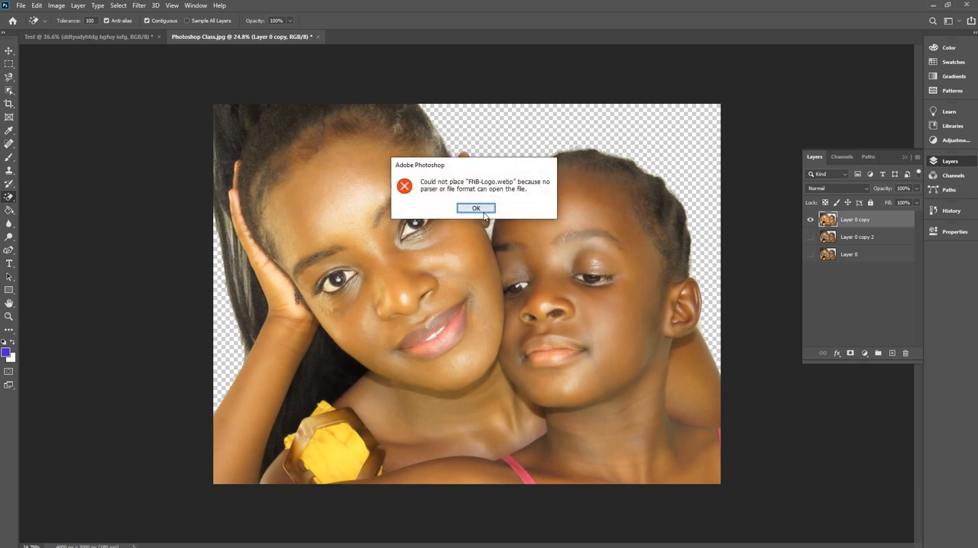
left_click(480, 208)
left_click(9, 51)
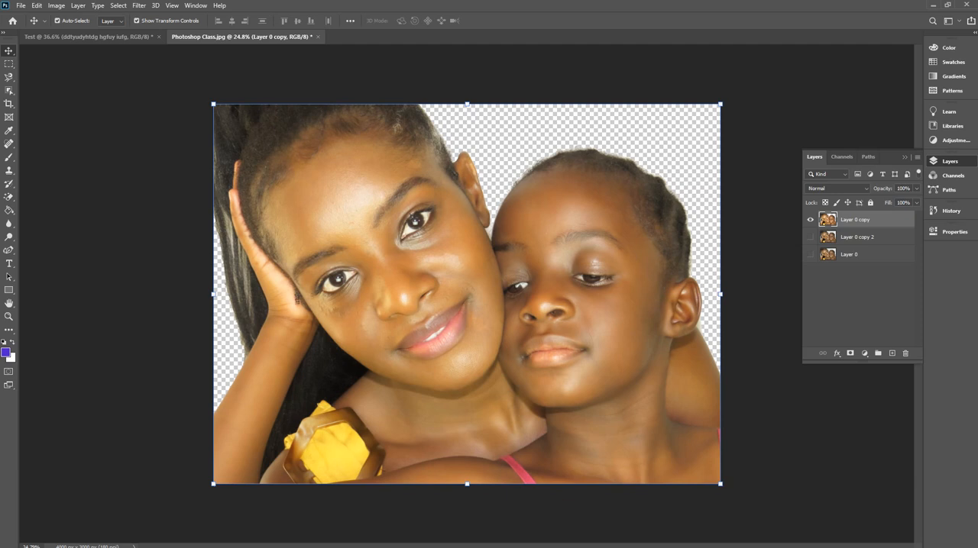
key("alt+Tab")
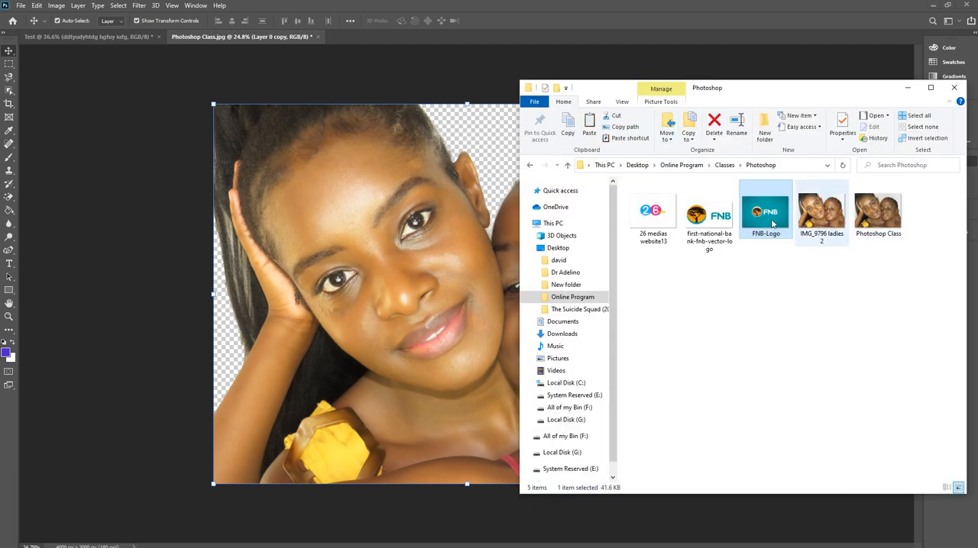
left_click_drag(767, 222, 390, 104)
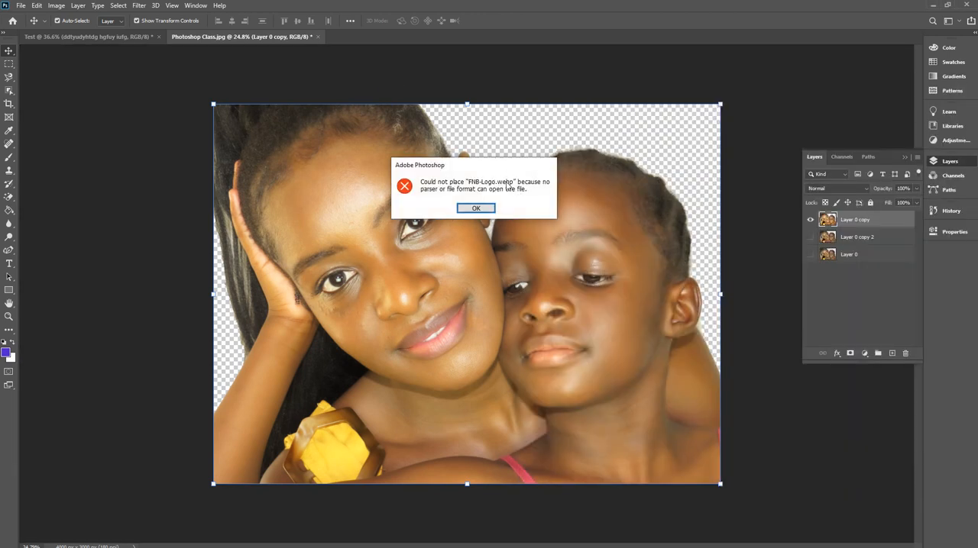
left_click(475, 208)
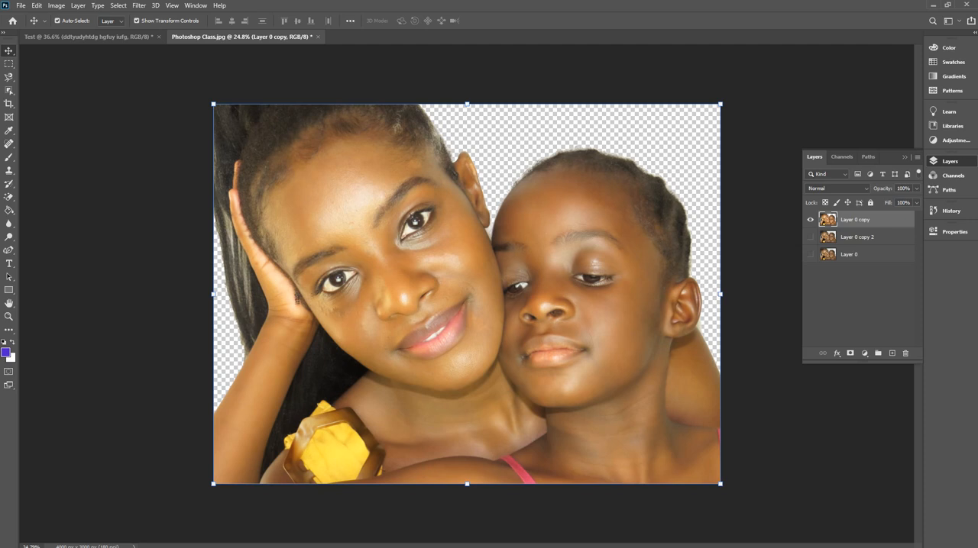
Browse to the Pictures folder and try to place its black image into the portrait document.
key("alt+Tab")
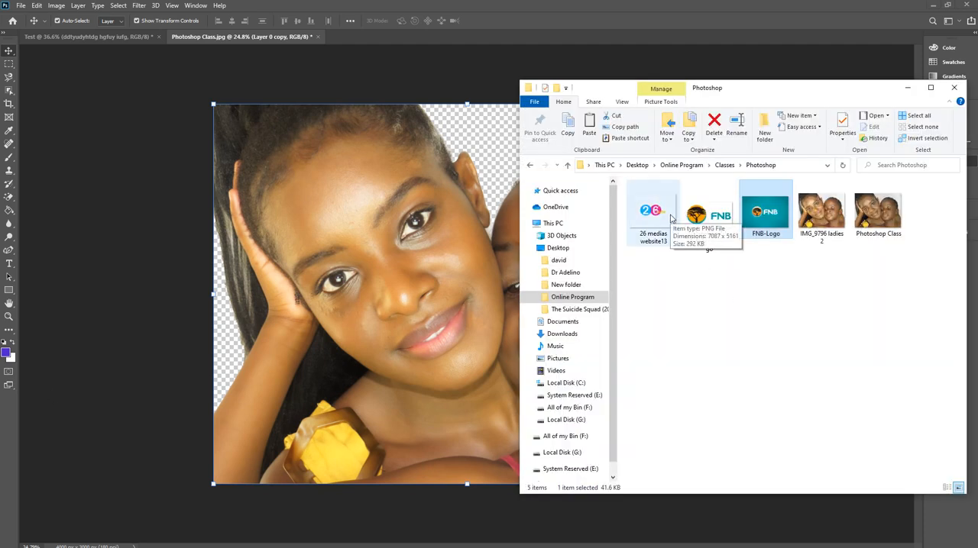
left_click(718, 282)
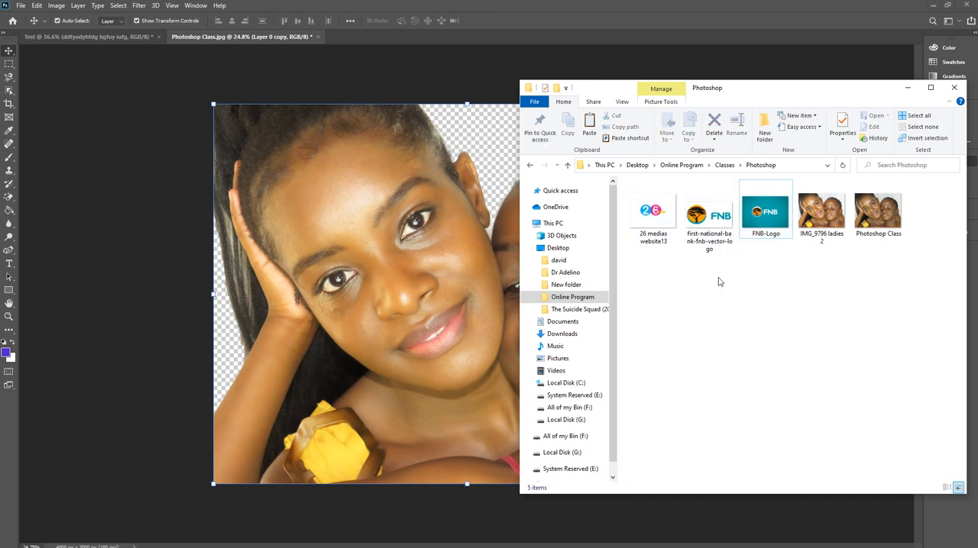
key("BackSpace")
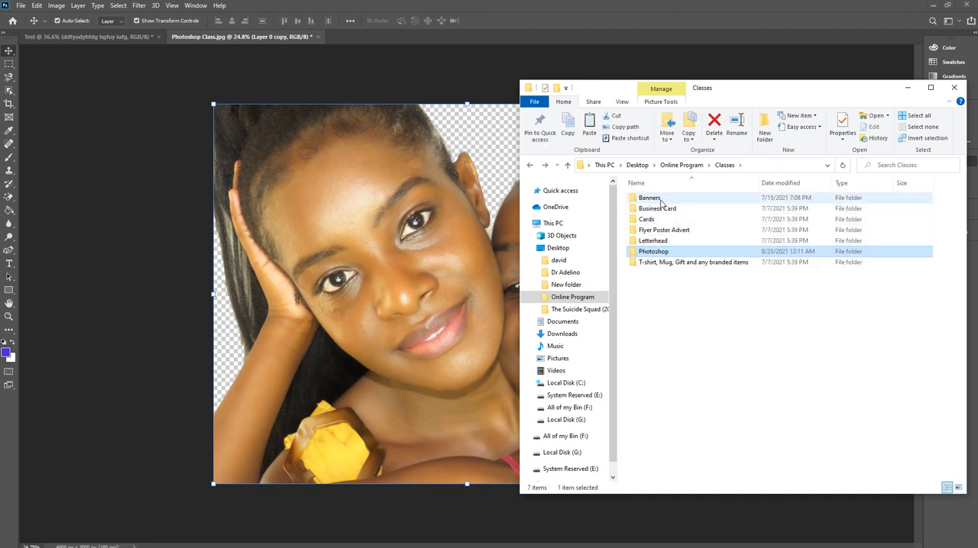
left_click(564, 236)
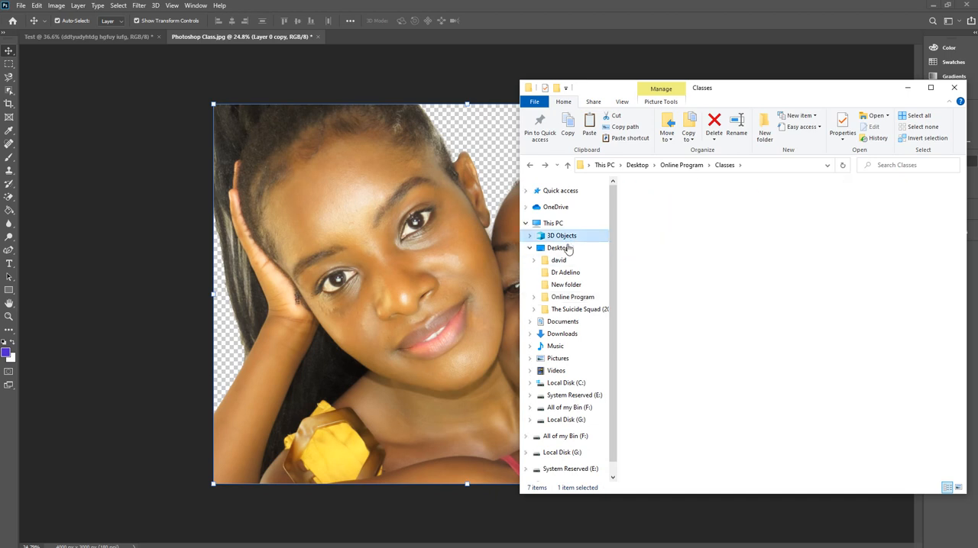
left_click(565, 249)
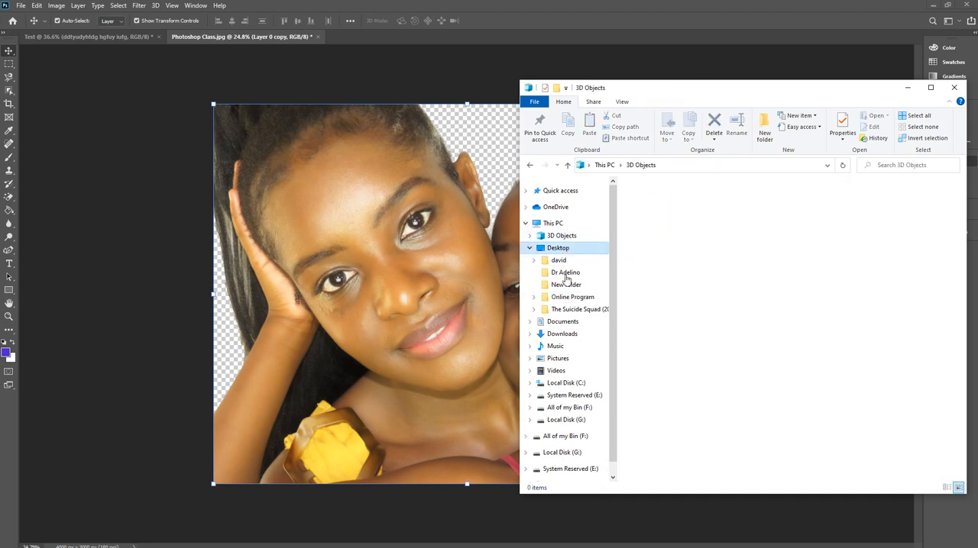
left_click(556, 371)
left_click(557, 359)
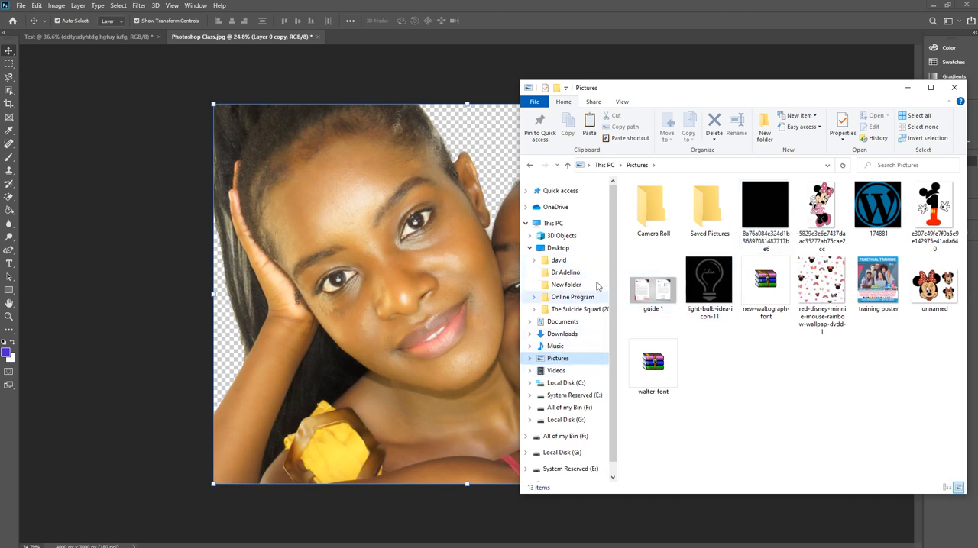
left_click(761, 204)
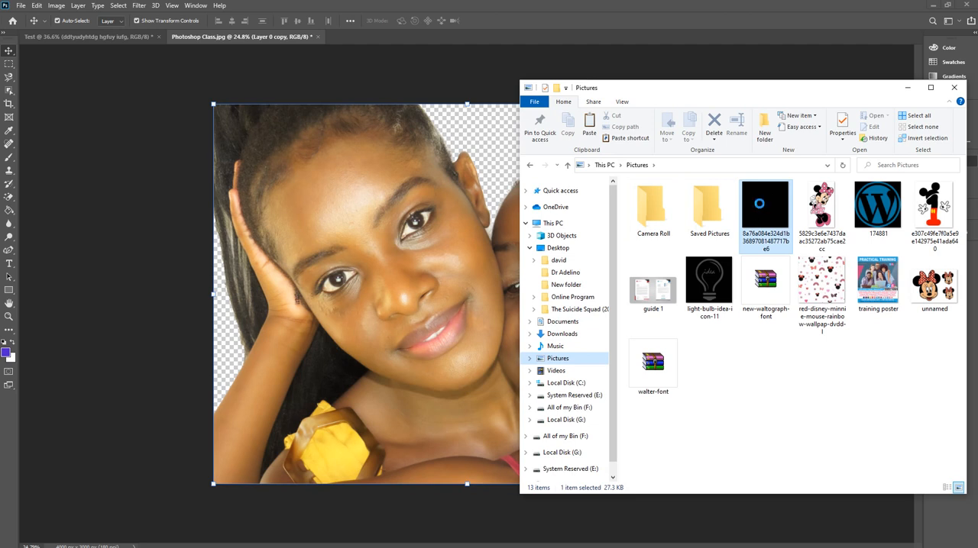
left_click_drag(761, 202, 382, 257)
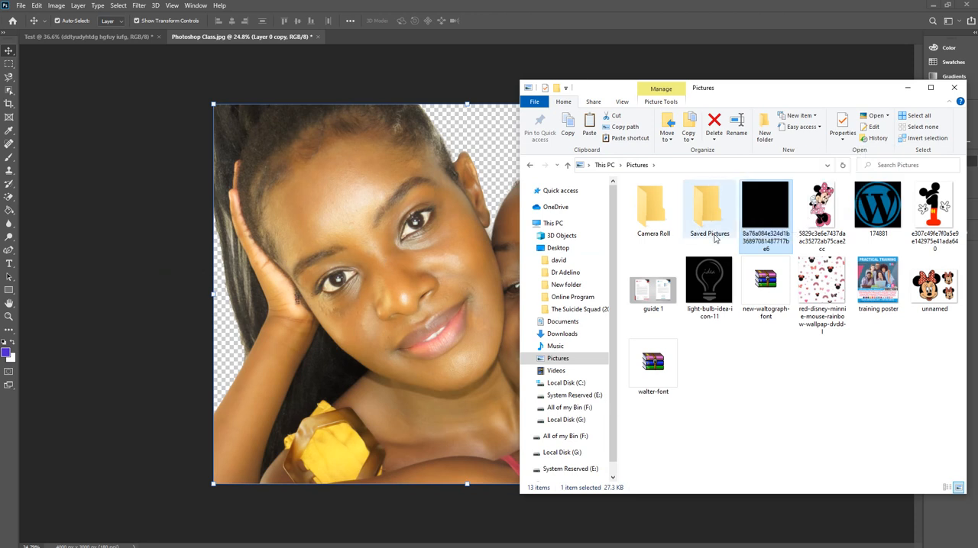
Look through the Documents and Downloads folders for an image to use as the portrait's new background.
left_click(563, 322)
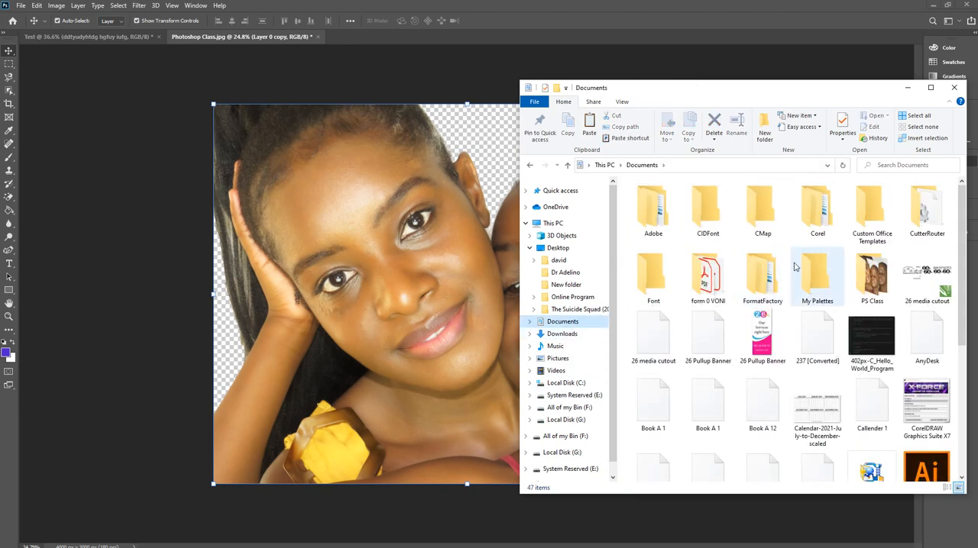
scroll(794, 266, "down", 3)
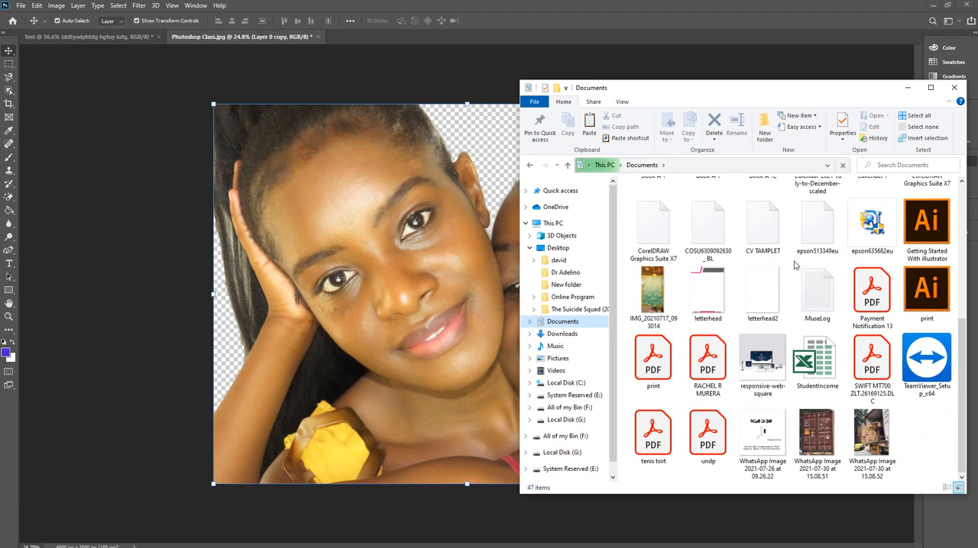
scroll(795, 266, "up", 3)
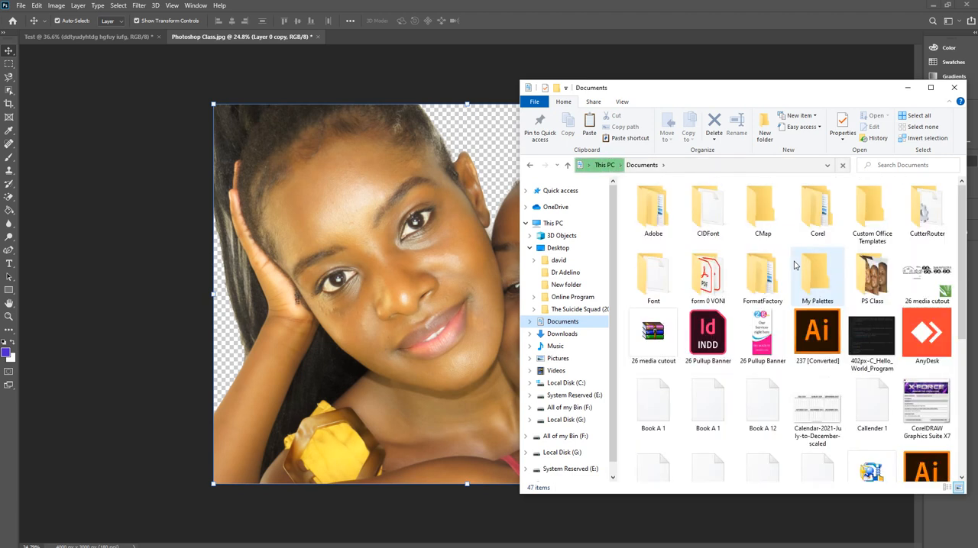
left_click(562, 334)
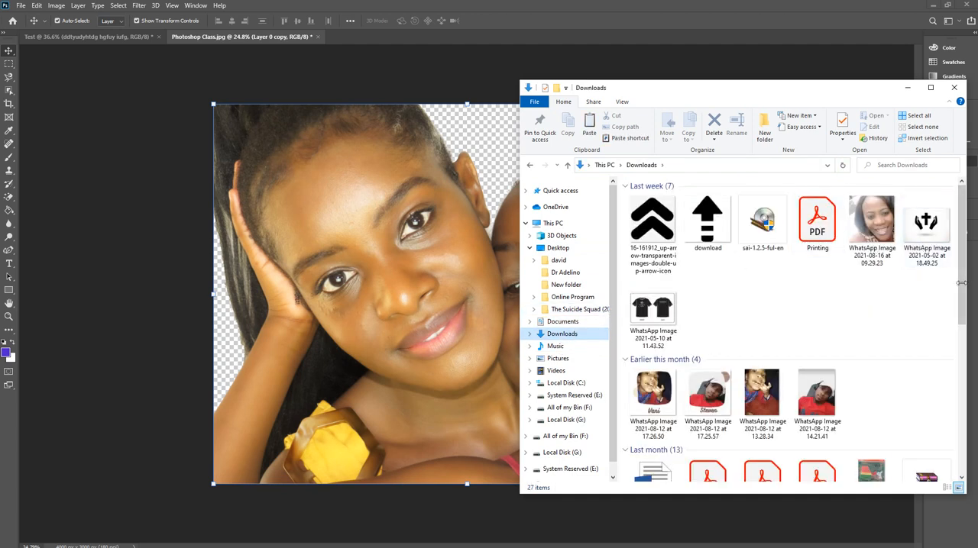
scroll(959, 305, "down", 3)
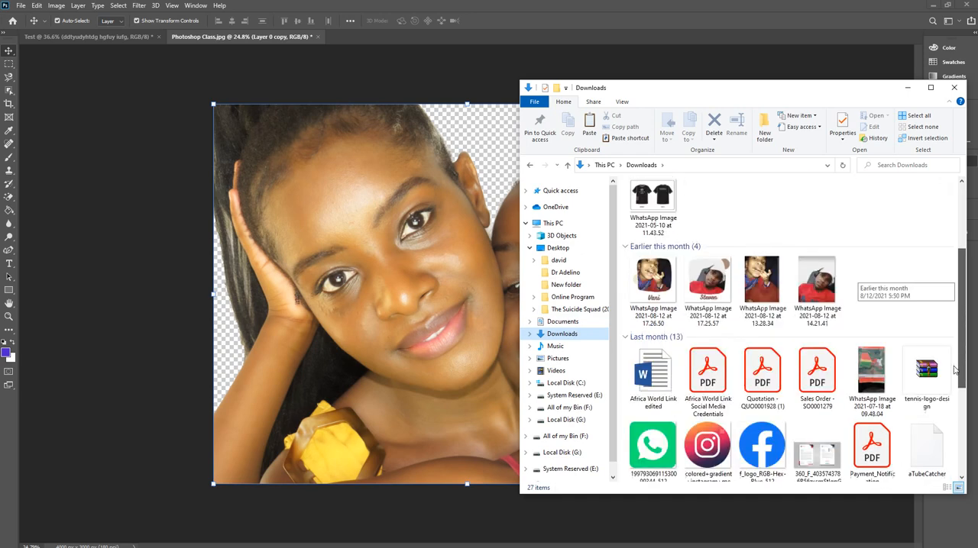
scroll(953, 371, "down", 2)
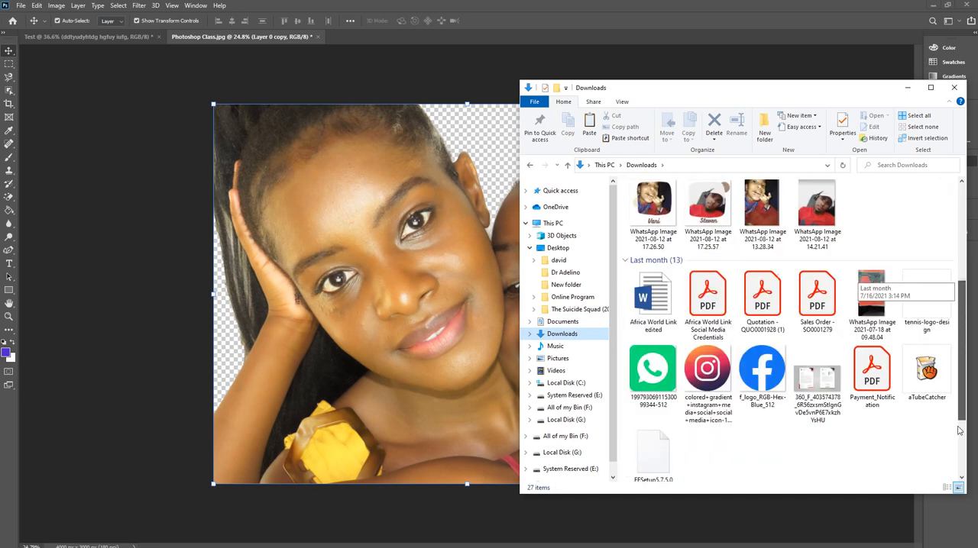
scroll(959, 431, "down", 2)
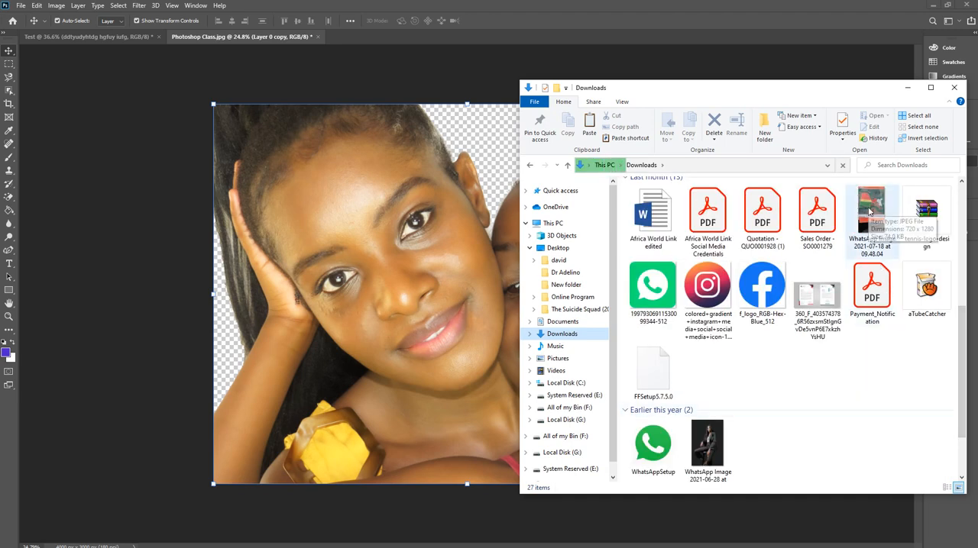
scroll(859, 237, "up", 7)
scroll(854, 246, "down", 7)
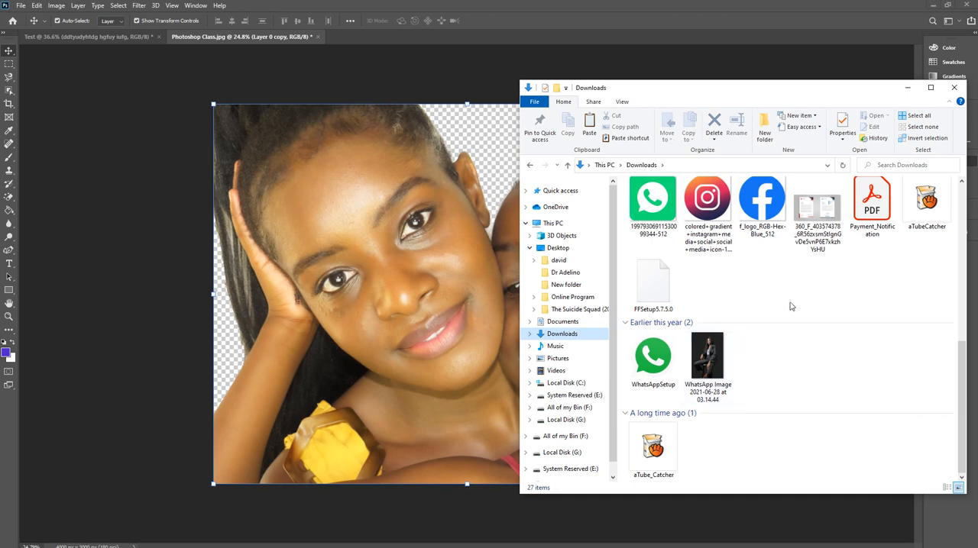
scroll(794, 304, "up", 7)
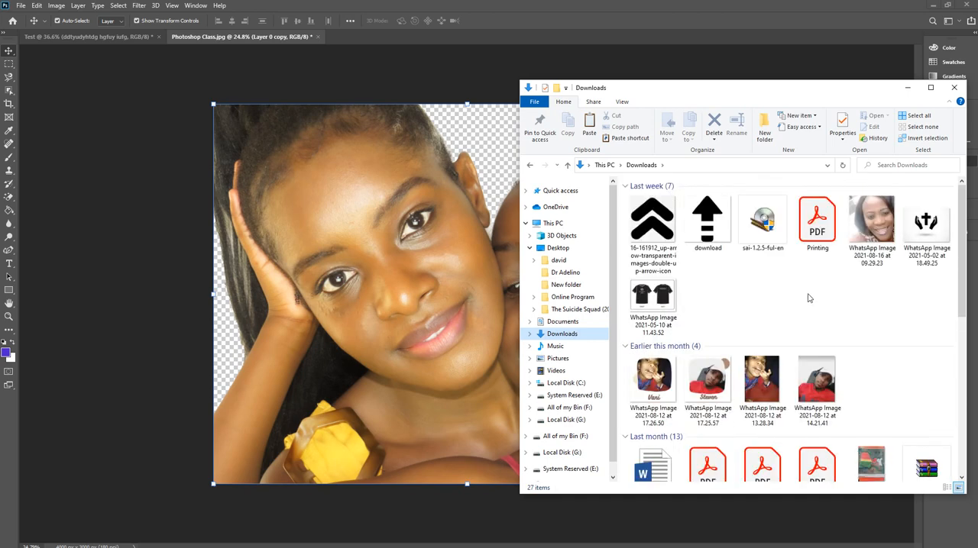
scroll(809, 298, "down", 5)
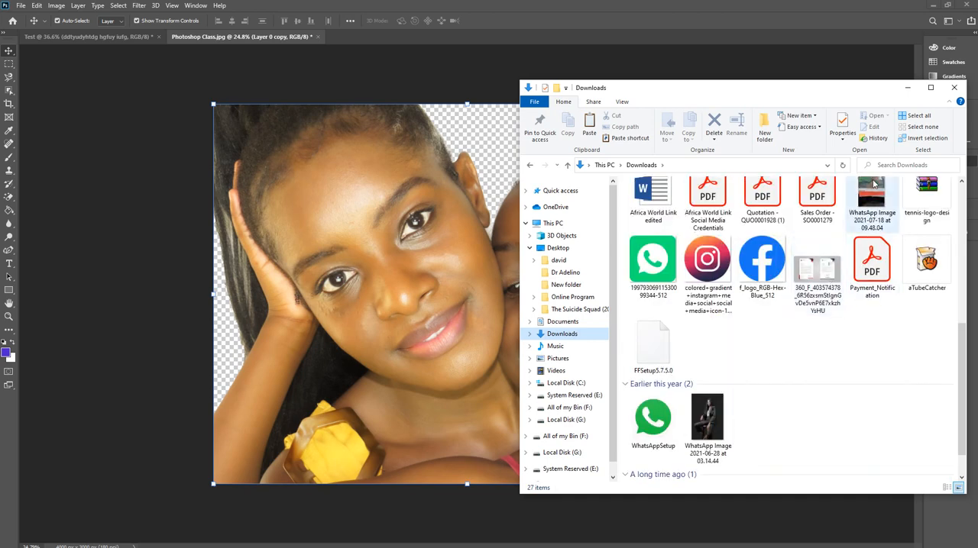
Place WhatsApp Image 2021-07-18 at 09.48.04 from Downloads into the portrait and enlarge it to about 291% so it spans the canvas.
left_click_drag(873, 183, 341, 296)
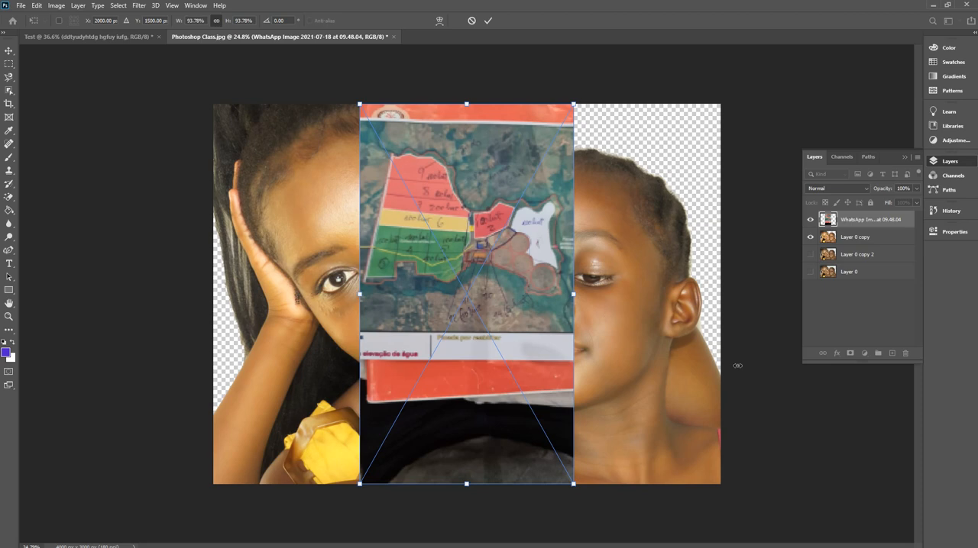
left_click_drag(737, 365, 789, 371)
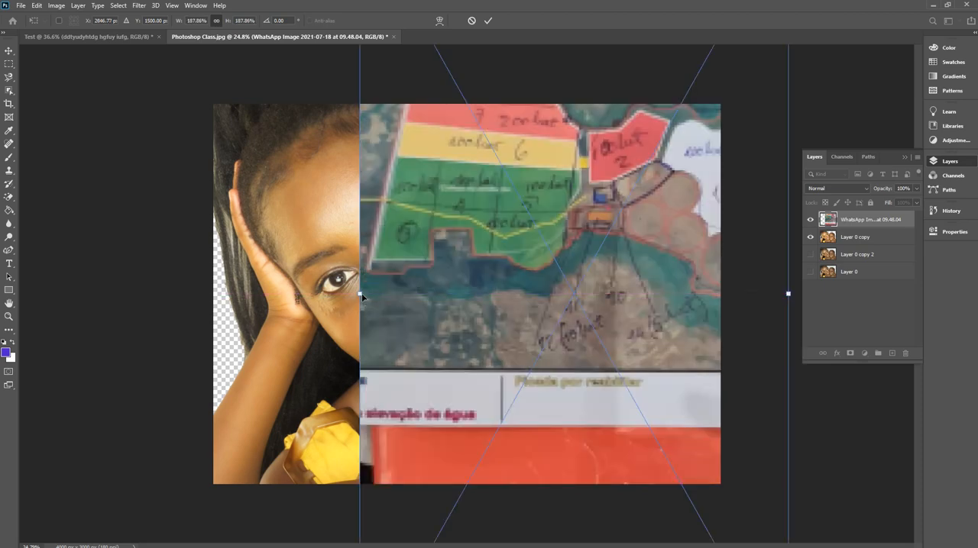
left_click_drag(127, 327, 126, 327)
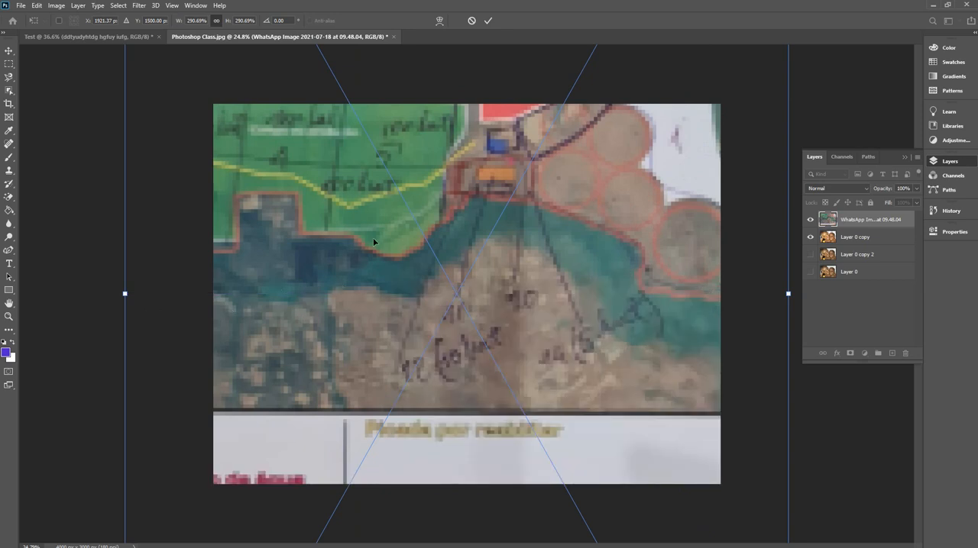
Shift the enlarged map photo down and to the right, commit the placement, and move its layer directly beneath Layer 0 copy.
left_click_drag(372, 238, 374, 204)
left_click_drag(394, 164, 370, 168)
left_click_drag(447, 227, 403, 266)
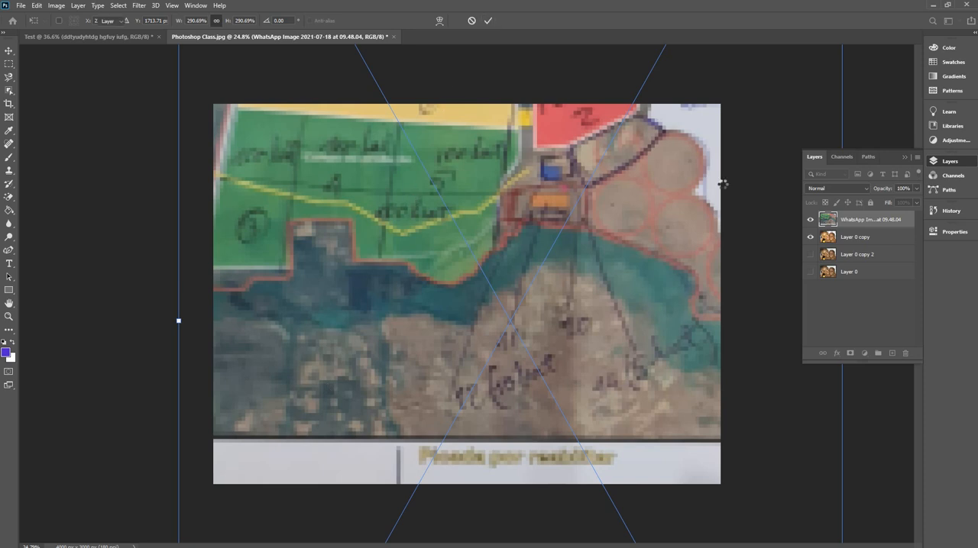
key("Return")
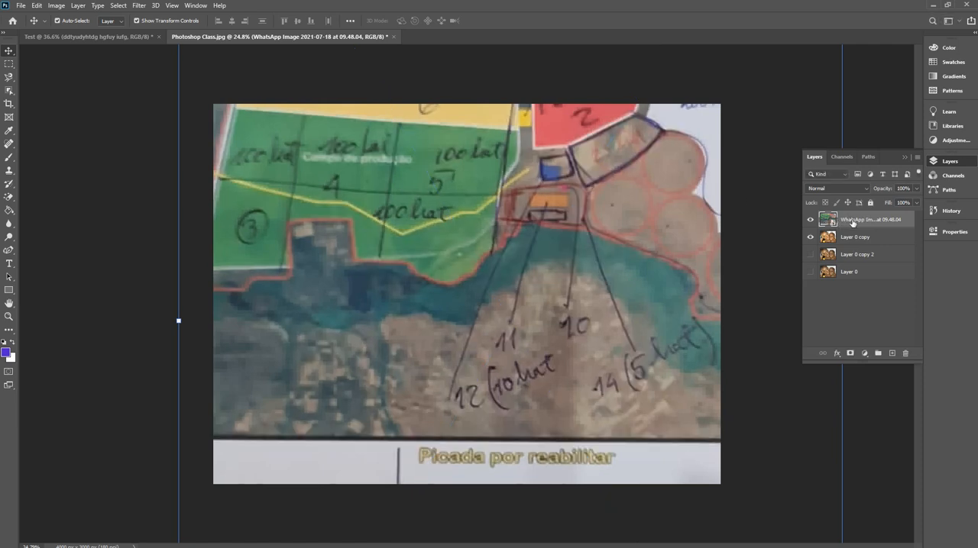
key("ctrl+bracketleft")
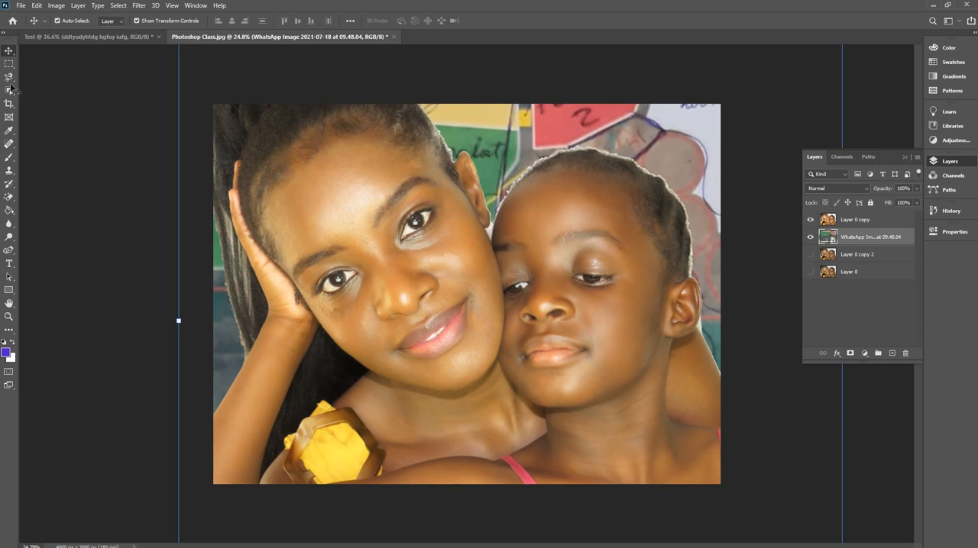
Save the composite as a JPEG copy in the Photoshop folder, adding 5 to the end of the file name.
left_click(20, 7)
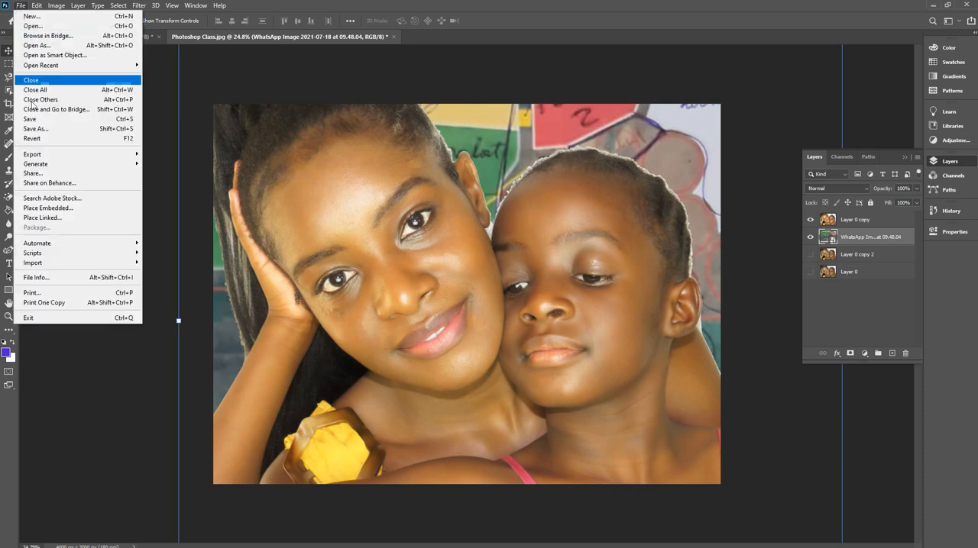
left_click(85, 122)
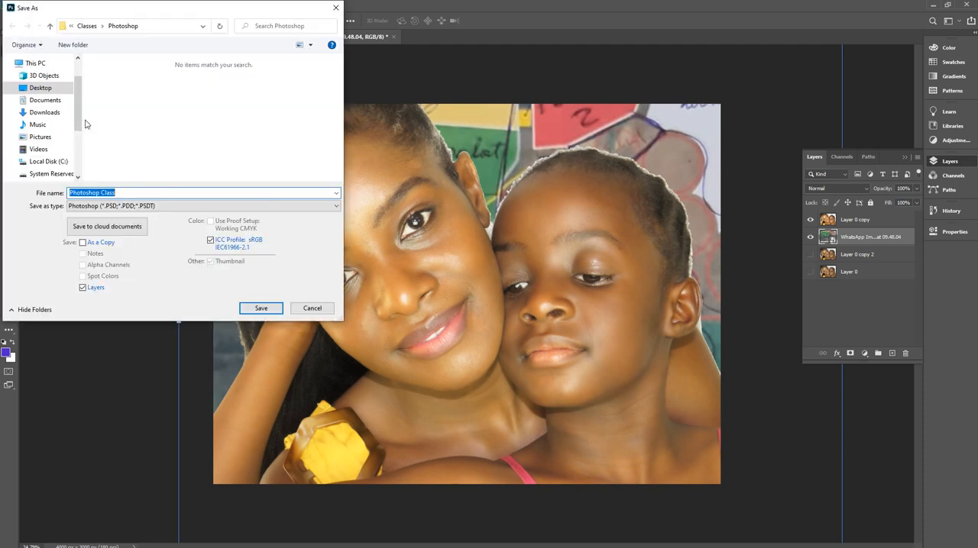
left_click(128, 207)
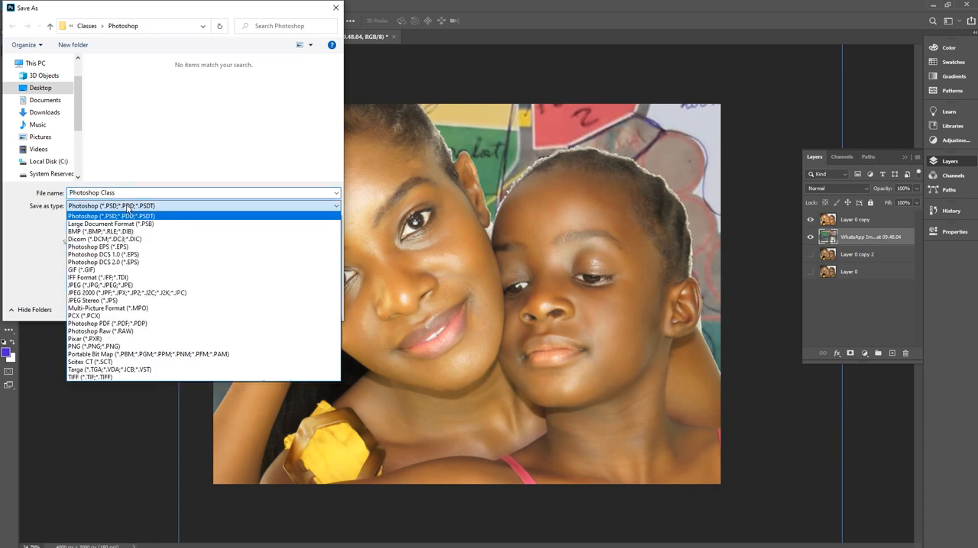
left_click(121, 285)
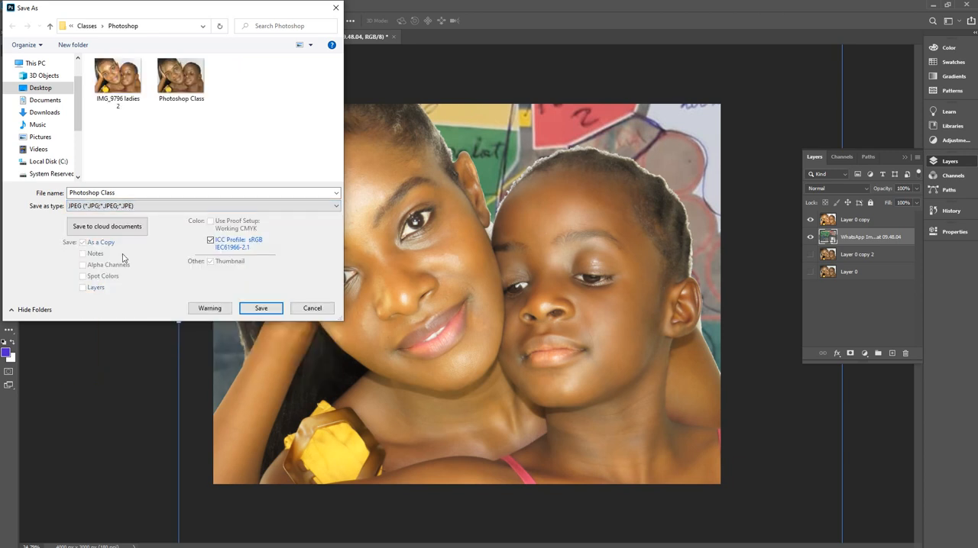
left_click(145, 194)
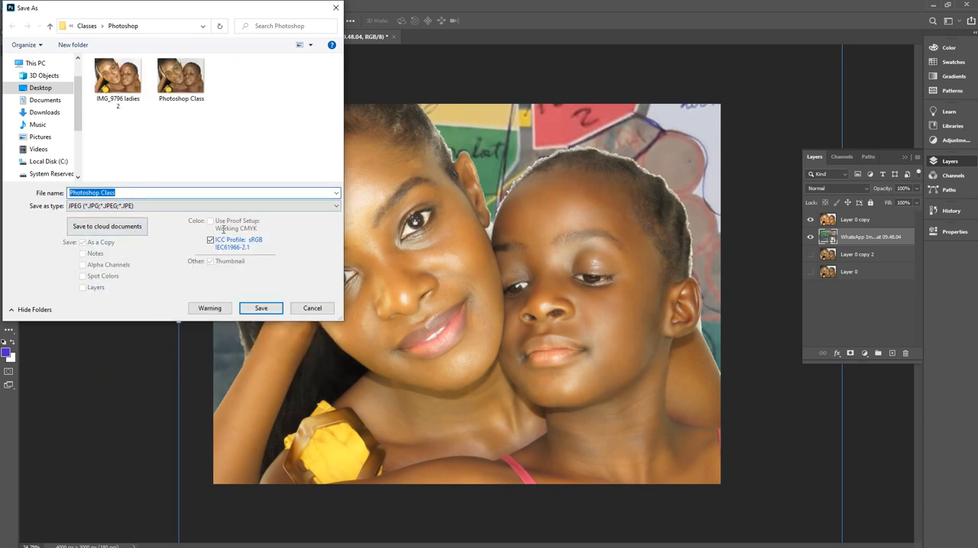
left_click(151, 194)
type("5")
left_click(271, 310)
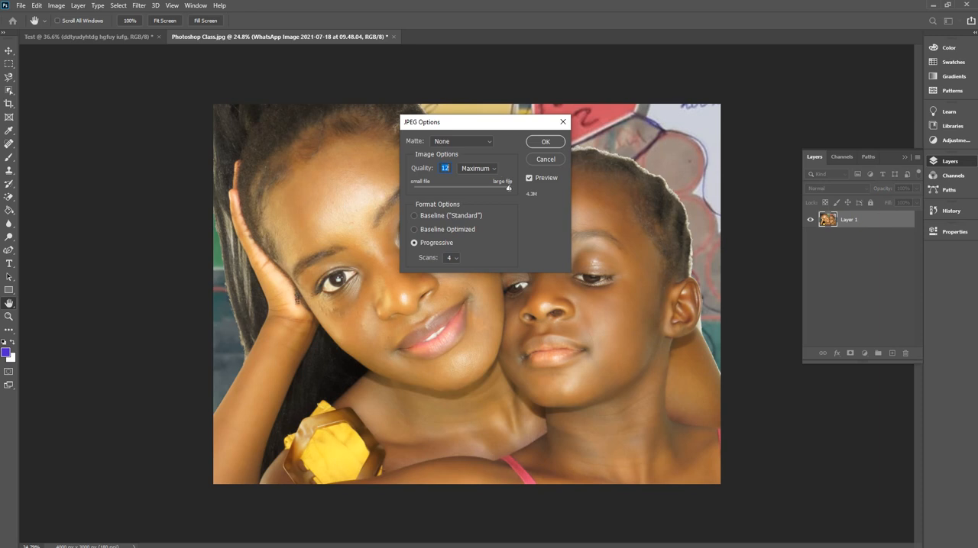
Try a lower JPEG quality, return it to the maximum of 12, and accept the JPEG options.
left_click_drag(509, 188, 432, 189)
left_click_drag(502, 186, 509, 185)
left_click(542, 144)
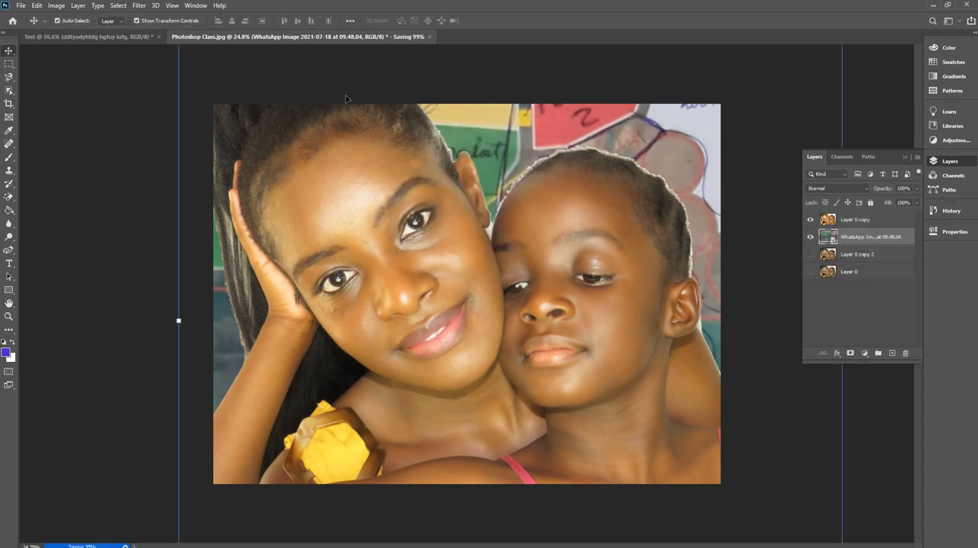
Try to save the open layered portrait document under its current name.
left_click(21, 5)
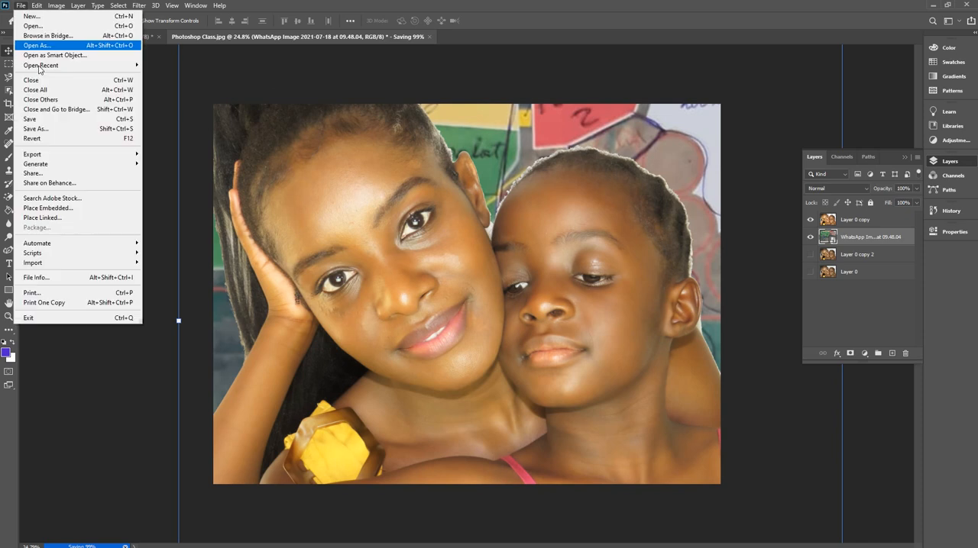
left_click(46, 119)
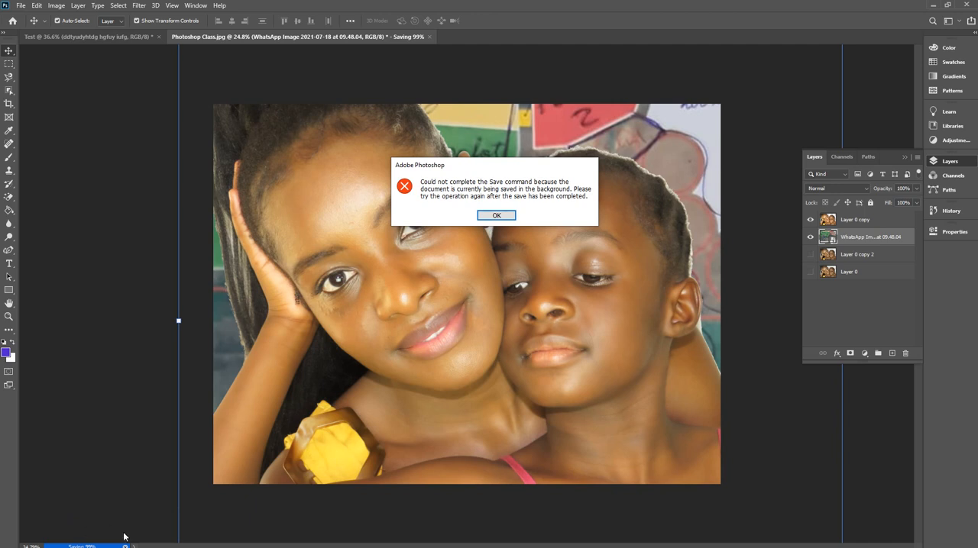
left_click(492, 216)
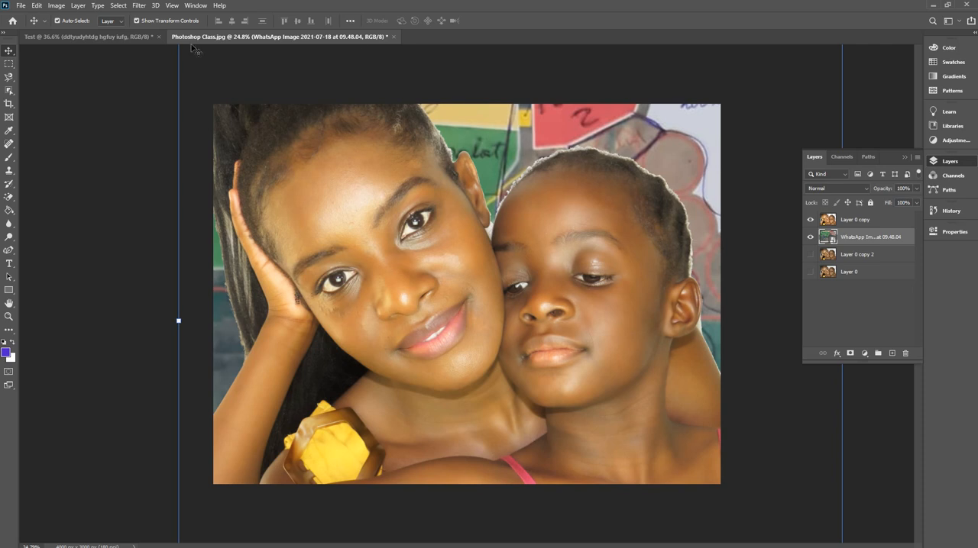
Close the Photoshop Class portrait and the Test document without saving their changes.
left_click(391, 36)
left_click(481, 214)
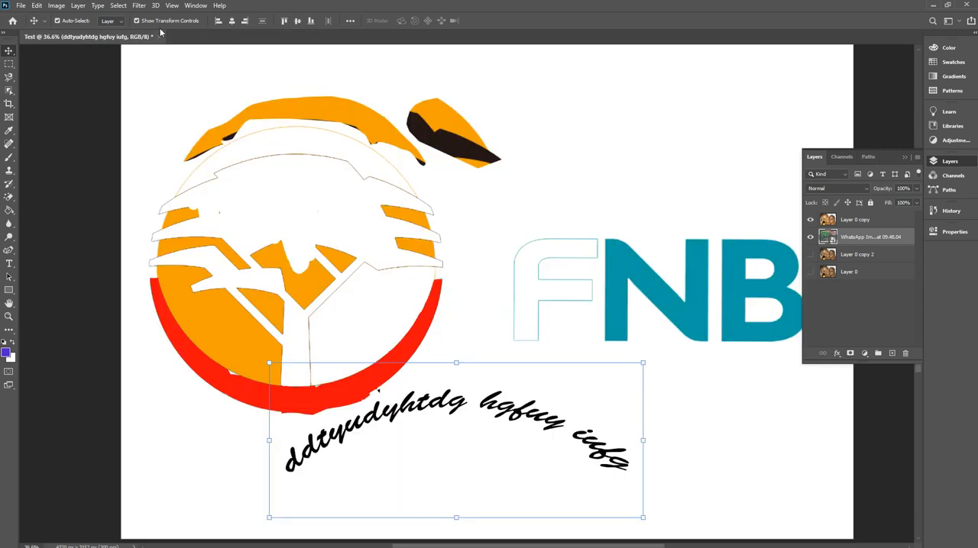
left_click(160, 37)
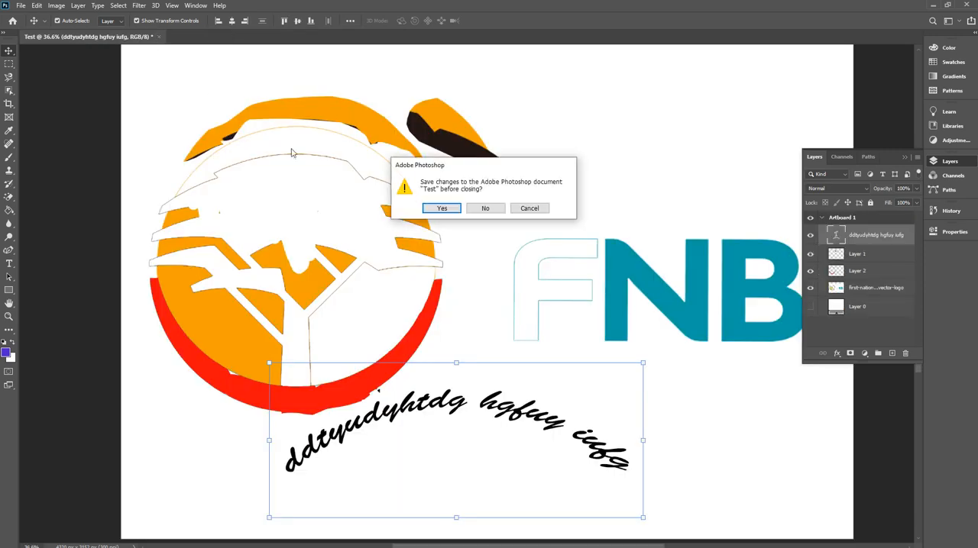
left_click(480, 212)
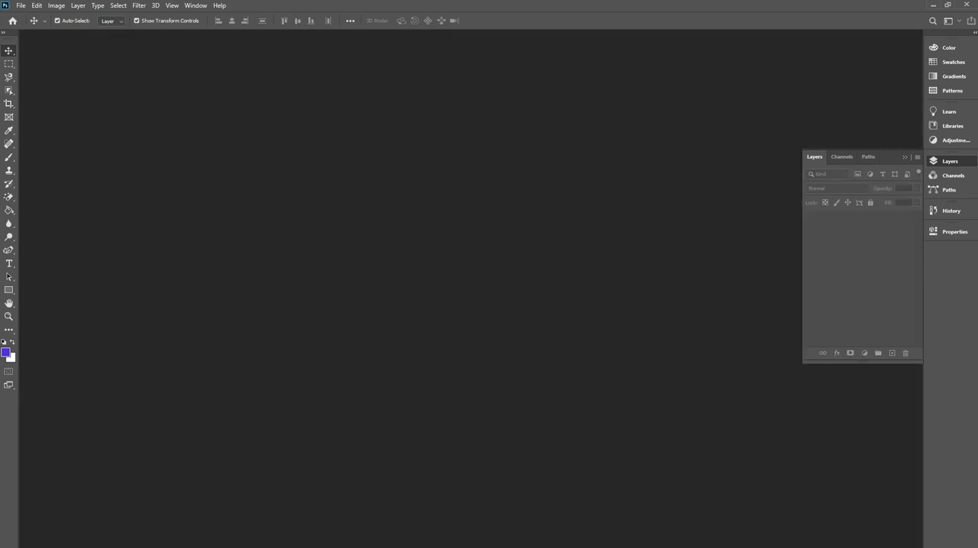